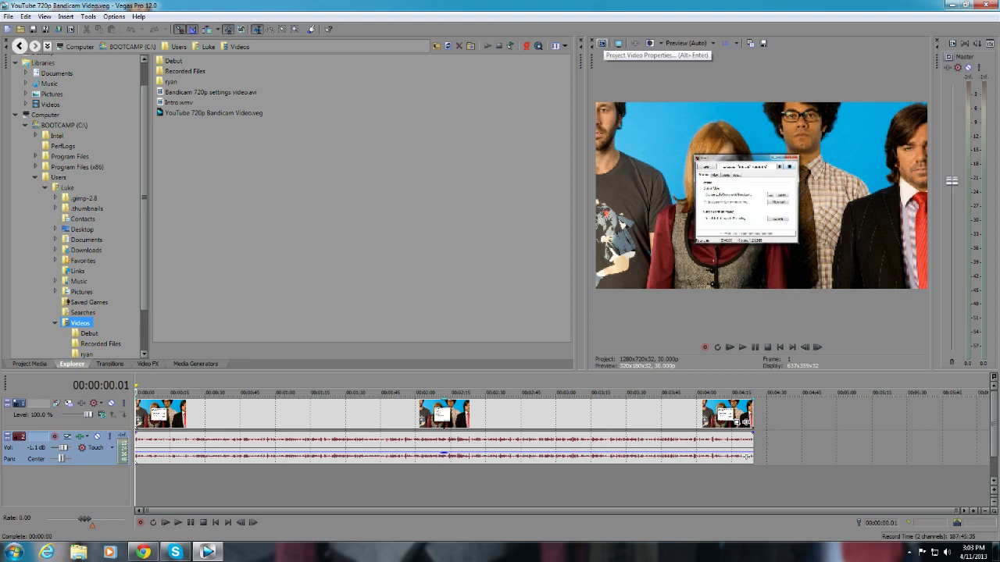
- Open the project video properties and apply the Game template
click(601, 44)
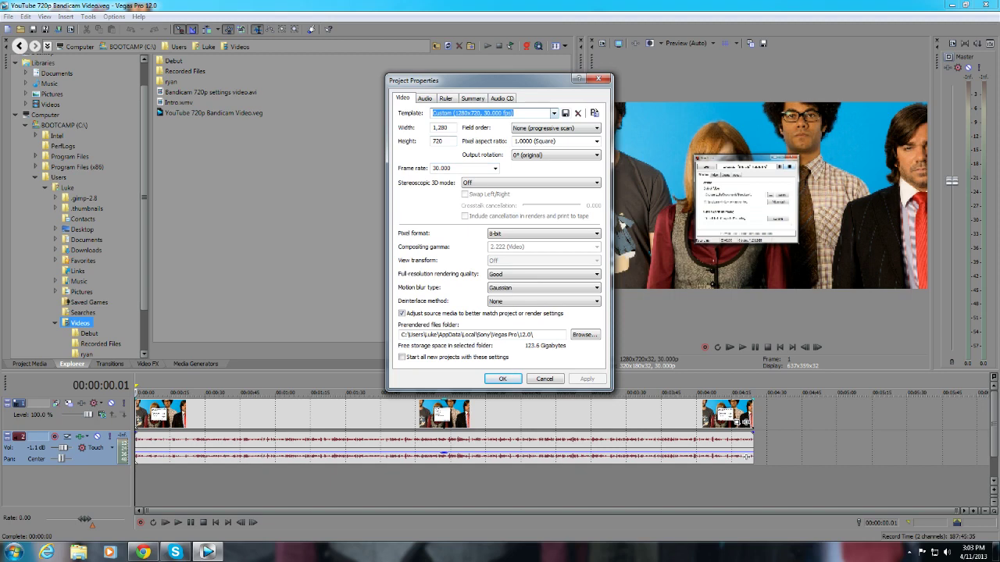
click(554, 113)
click(554, 114)
click(554, 114)
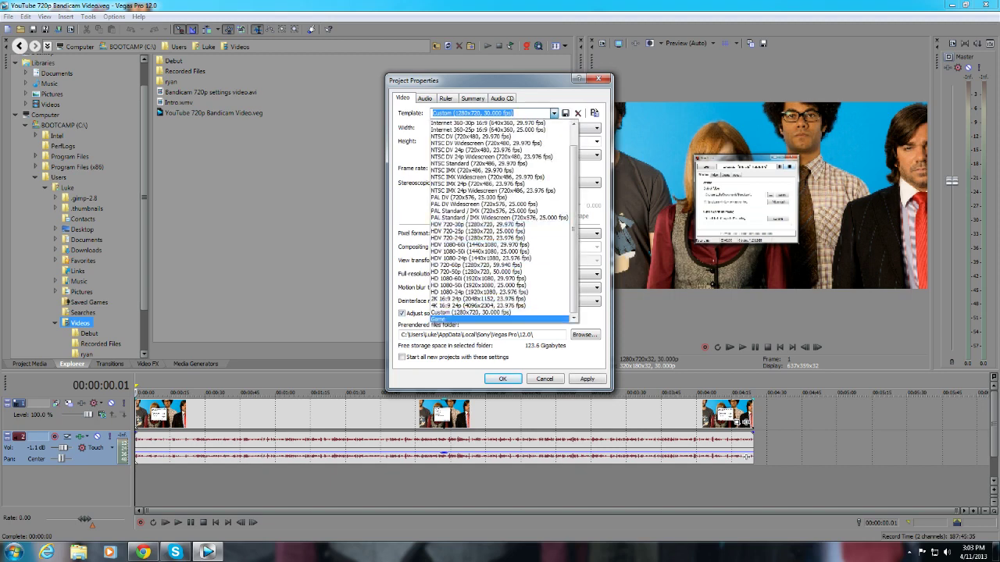
click(500, 316)
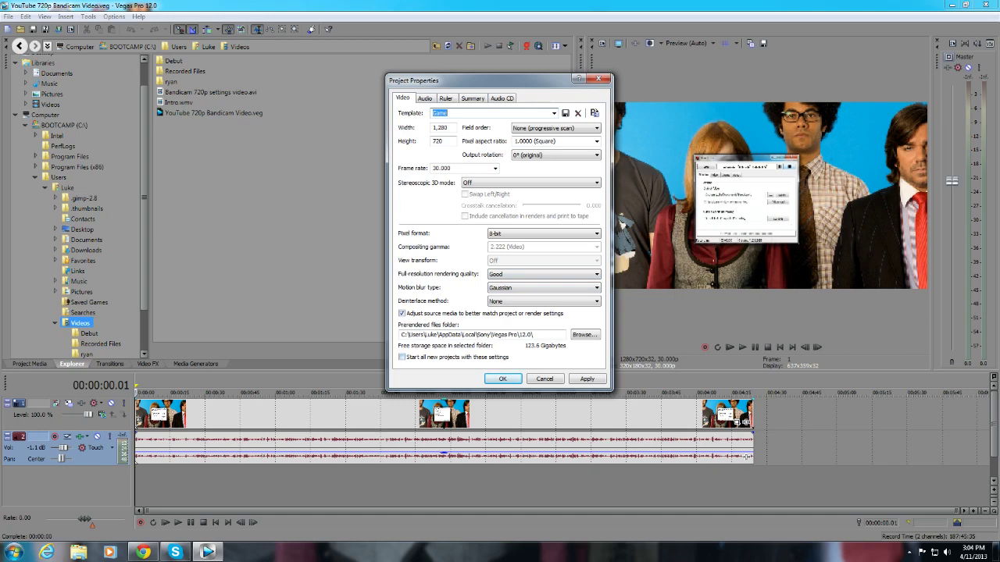
- Make these settings the default for all new projects, check the project's audio properties, and accept the changes
click(403, 357)
key(ctrl+Tab)
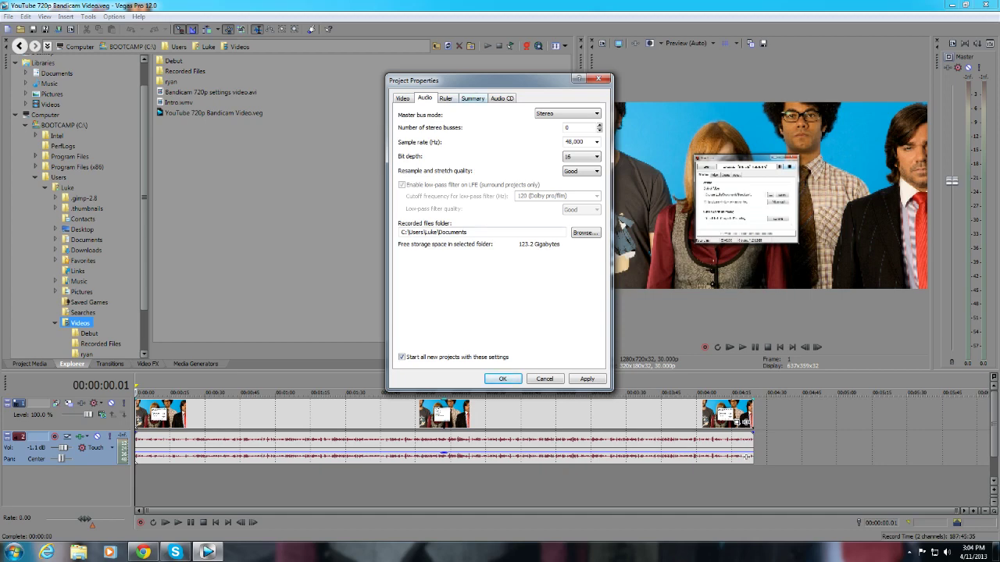
key(ctrl+Tab)
key(ctrl+Tab)
key(ctrl+Tab)
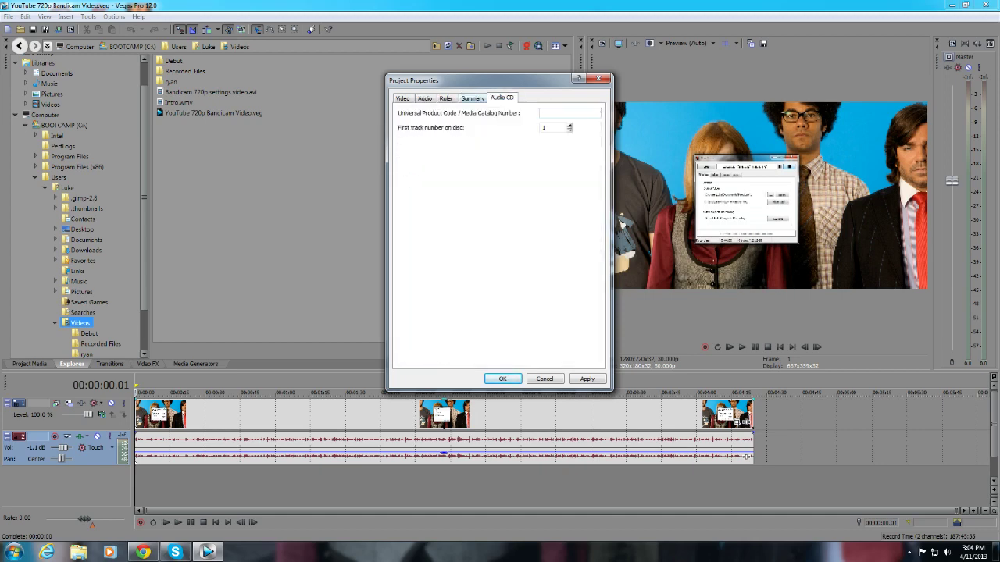
key(ctrl+Tab)
key(ctrl+Tab)
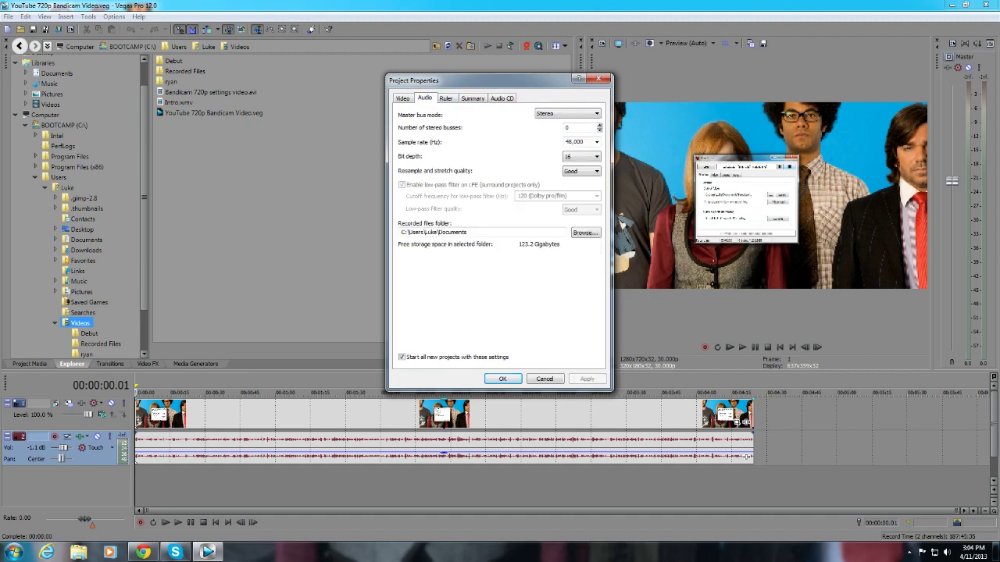
key(Return)
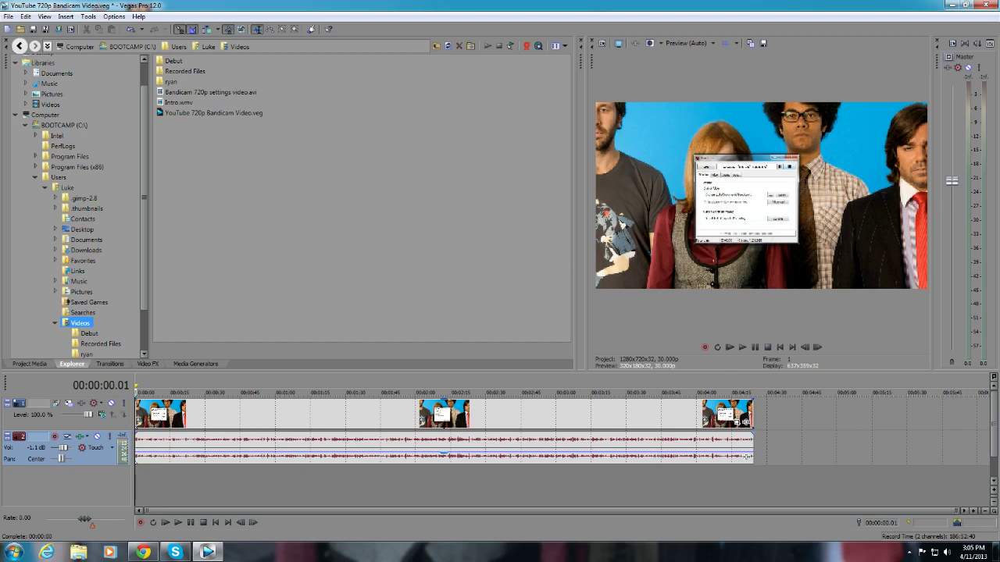
- Switch to Bandicam and review its video format and the primary and secondary sound devices in the record settings
click(909, 552)
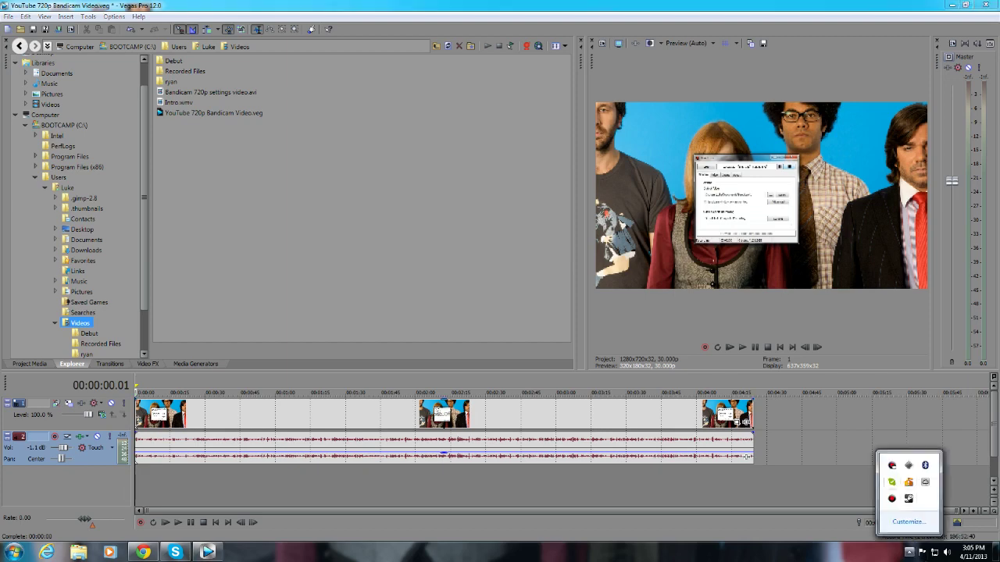
click(892, 498)
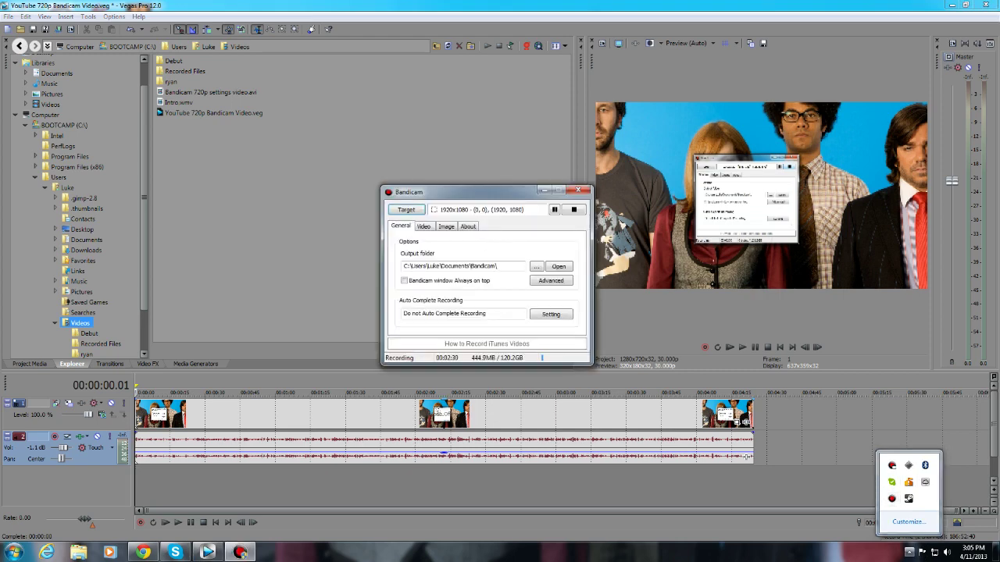
click(423, 226)
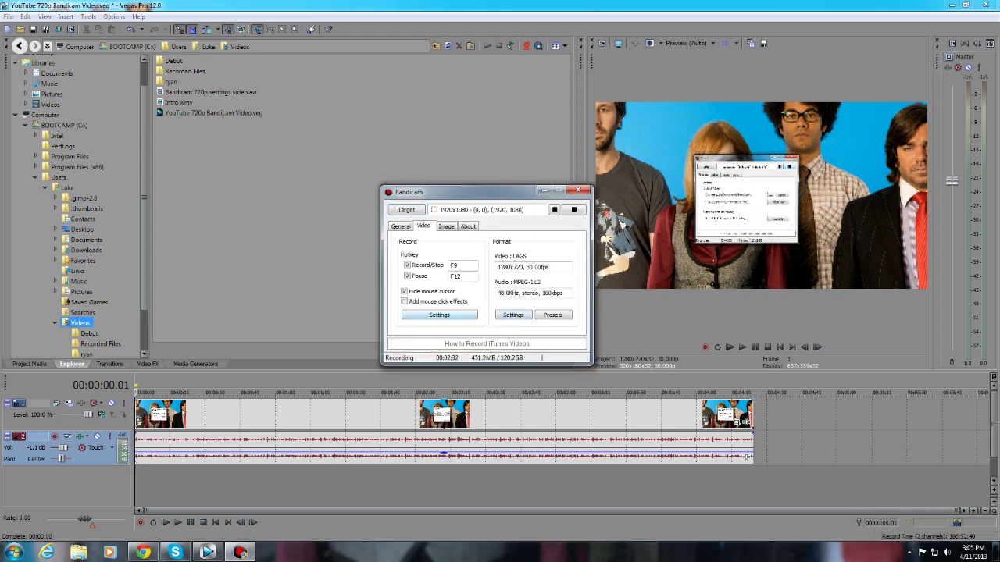
click(513, 315)
click(531, 353)
click(440, 315)
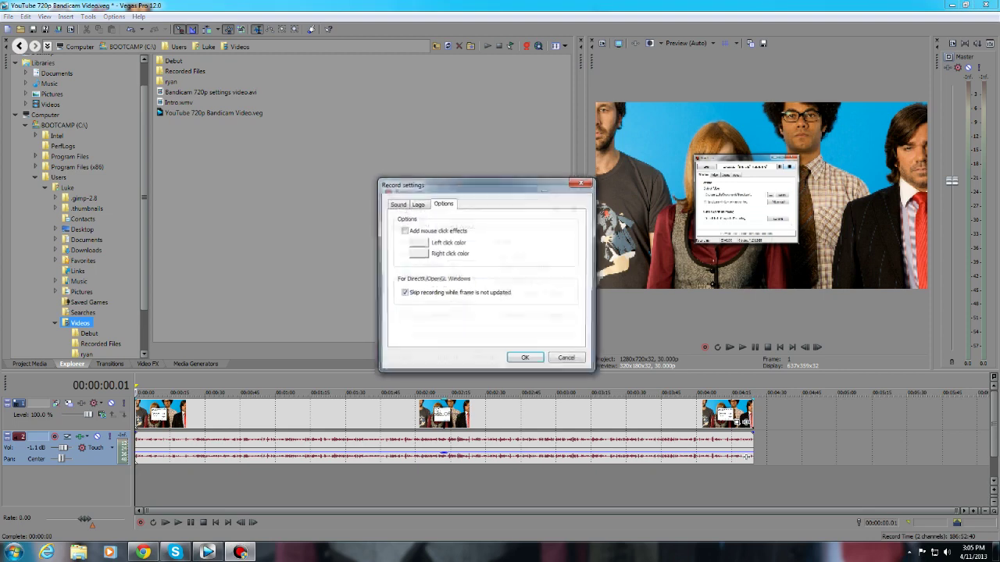
click(397, 203)
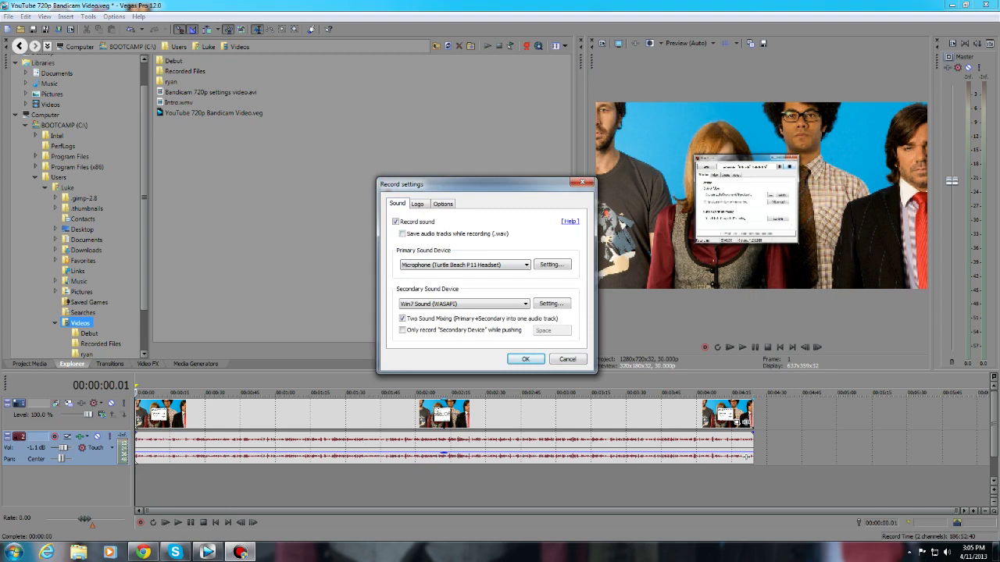
click(525, 359)
click(550, 358)
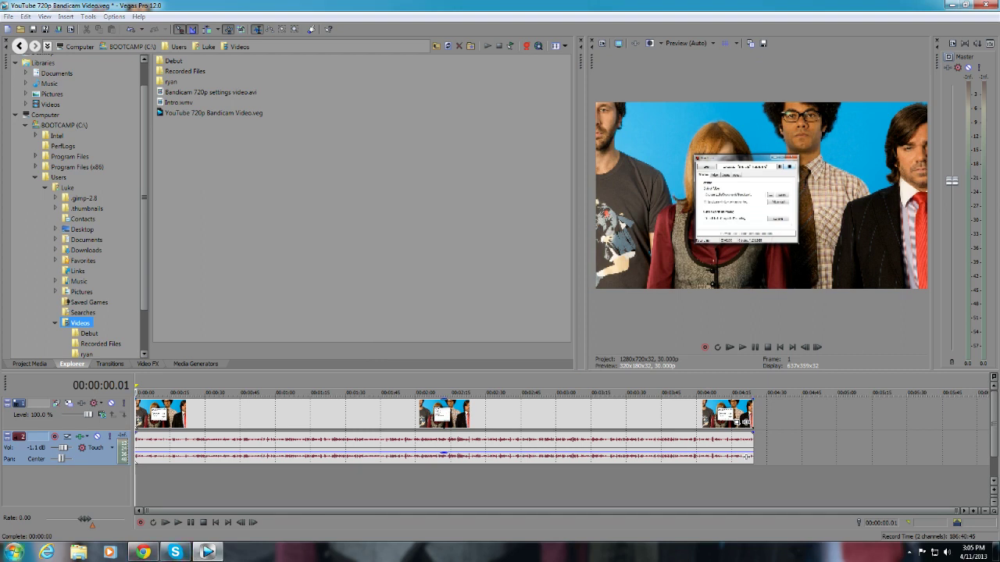
- Search the computer for "virtual" and start VirtualDub from Veedub64.exe
click(13, 552)
click(14, 552)
click(47, 553)
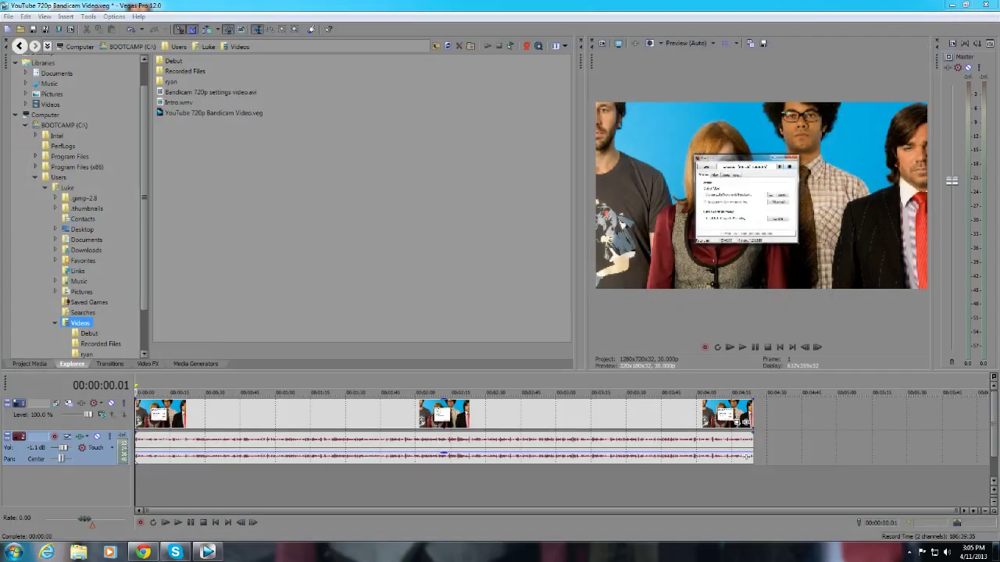
click(13, 553)
click(64, 525)
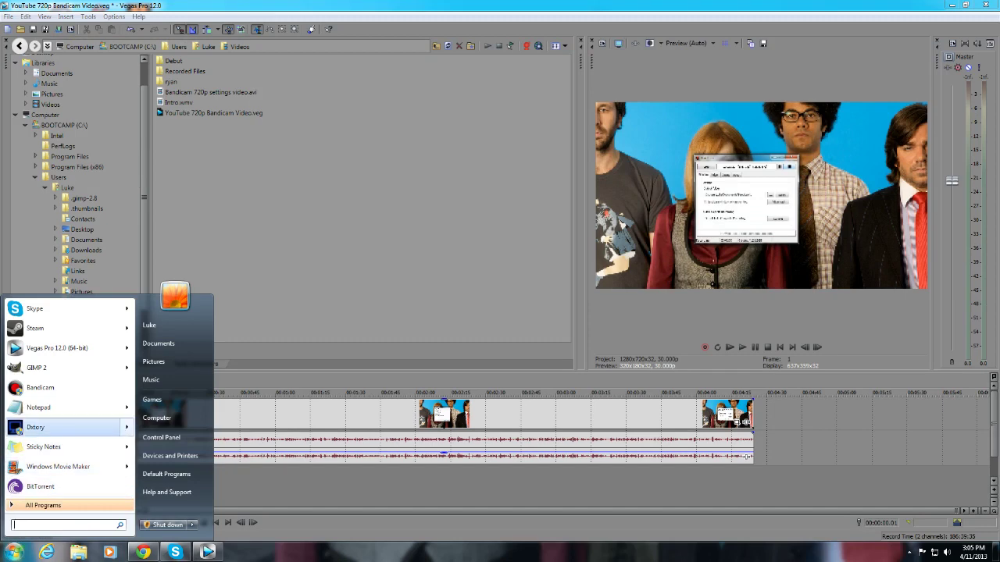
mouse_move(66, 427)
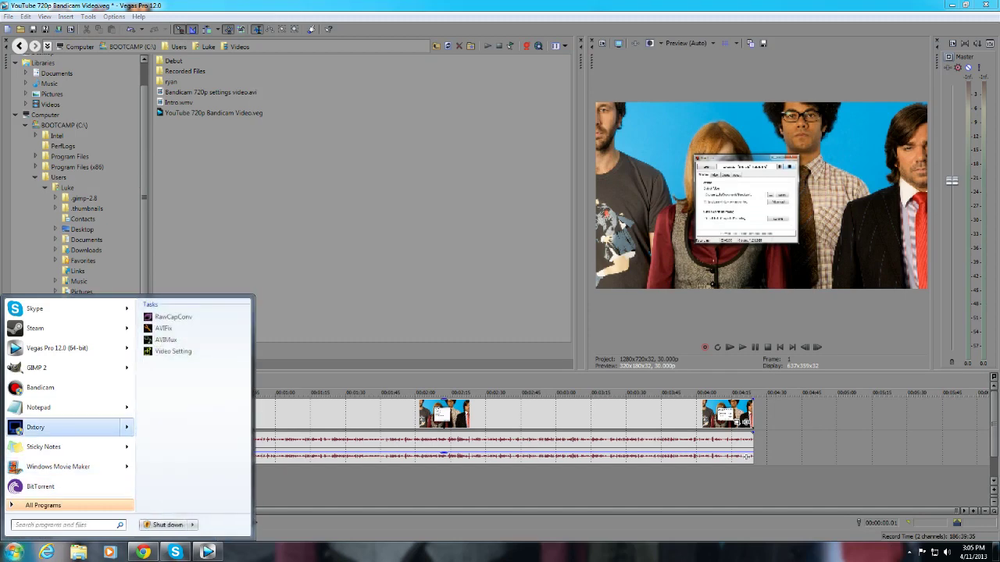
text(VIR)
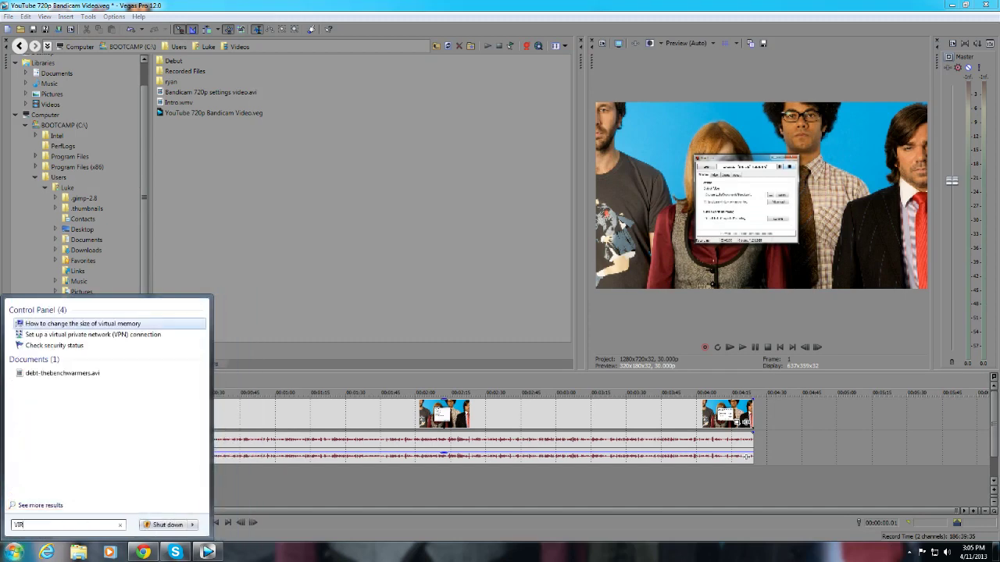
key(BackSpace)
key(BackSpace)
key(BackSpace)
text(vi)
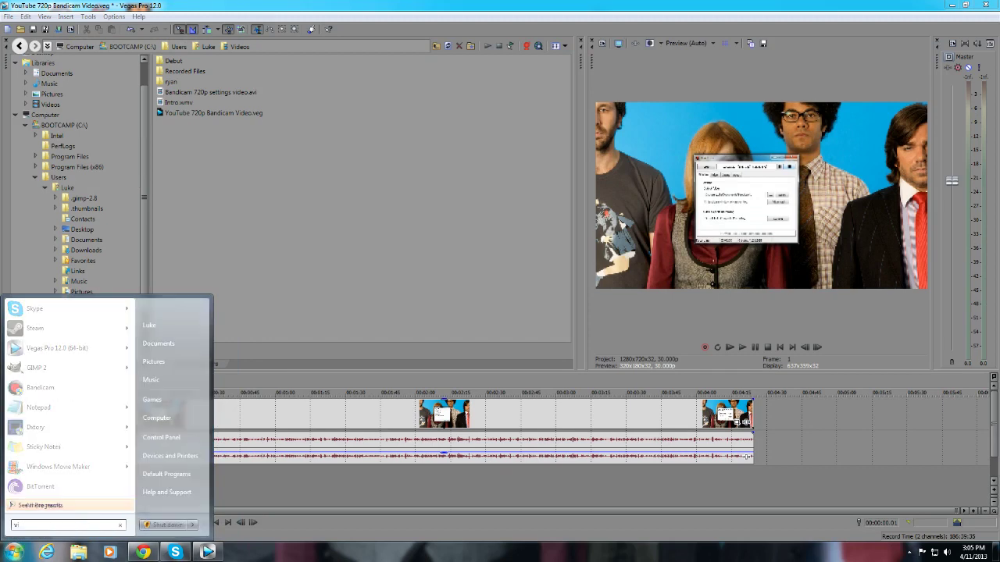
text(rtual)
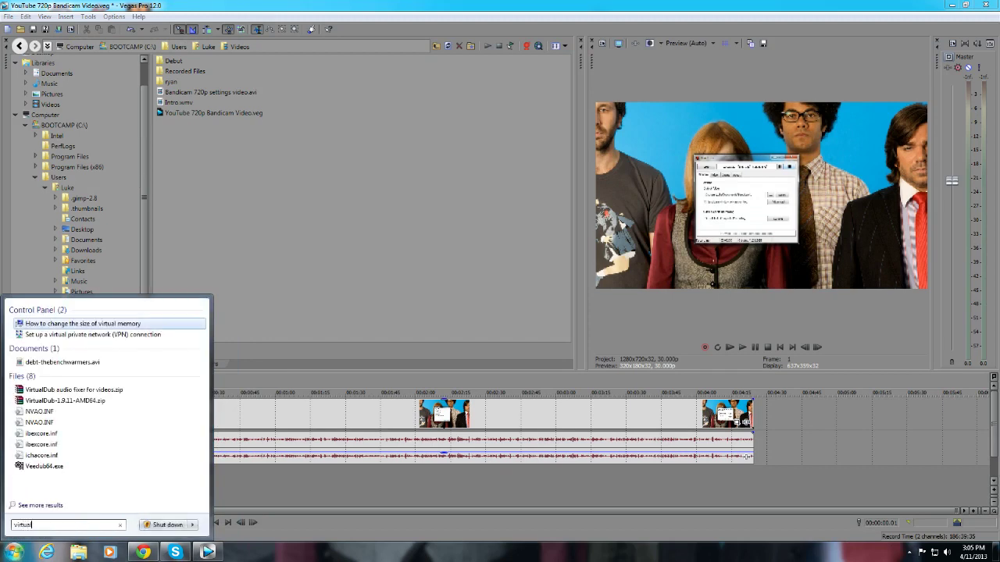
click(44, 467)
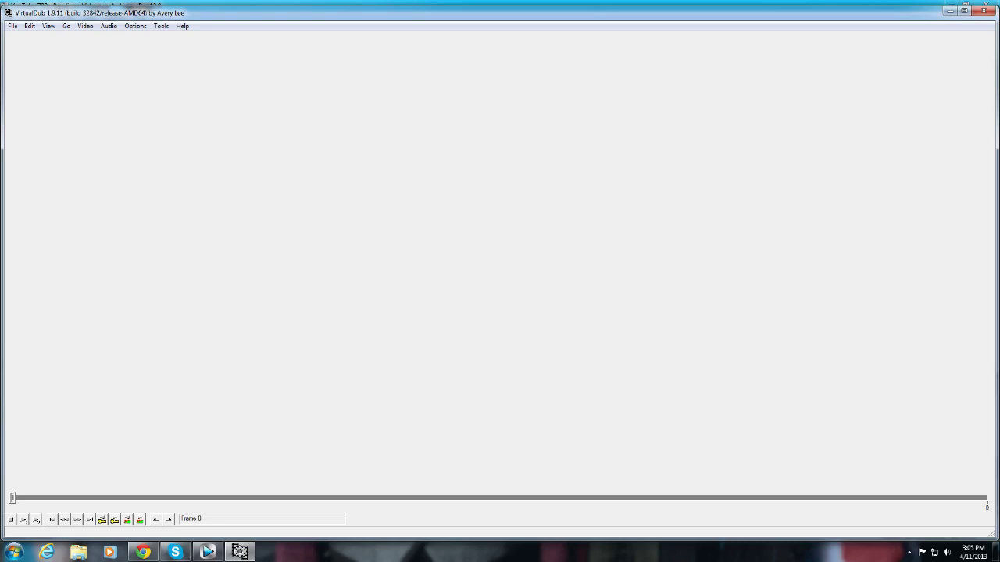
- Look through VirtualDub's view, video, audio, options and file commands, and quit the program
key(alt+e)
key(Right)
key(Right)
key(Right)
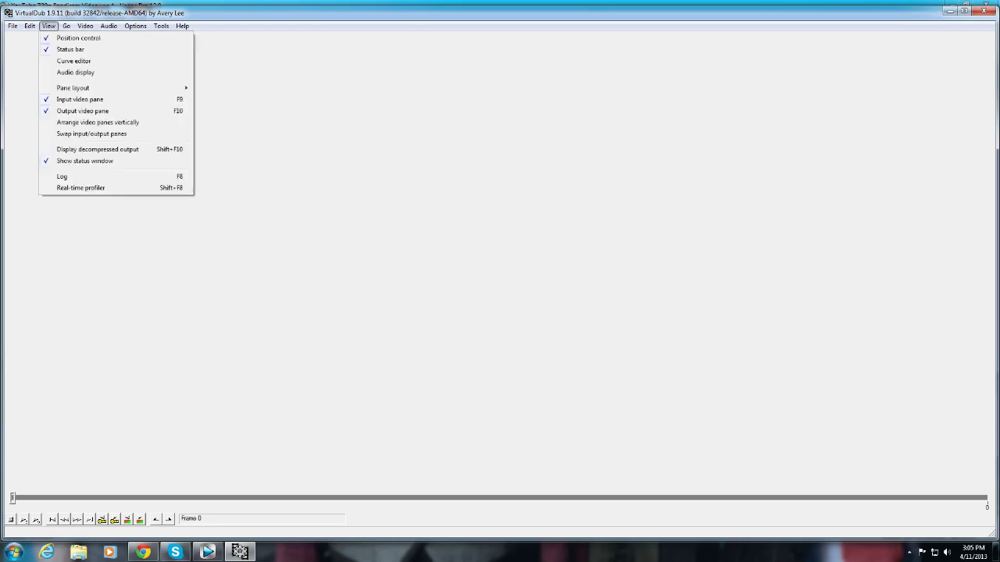
key(Down)
key(Down)
key(Down)
key(Down)
key(Down)
key(Down)
key(Down)
key(Down)
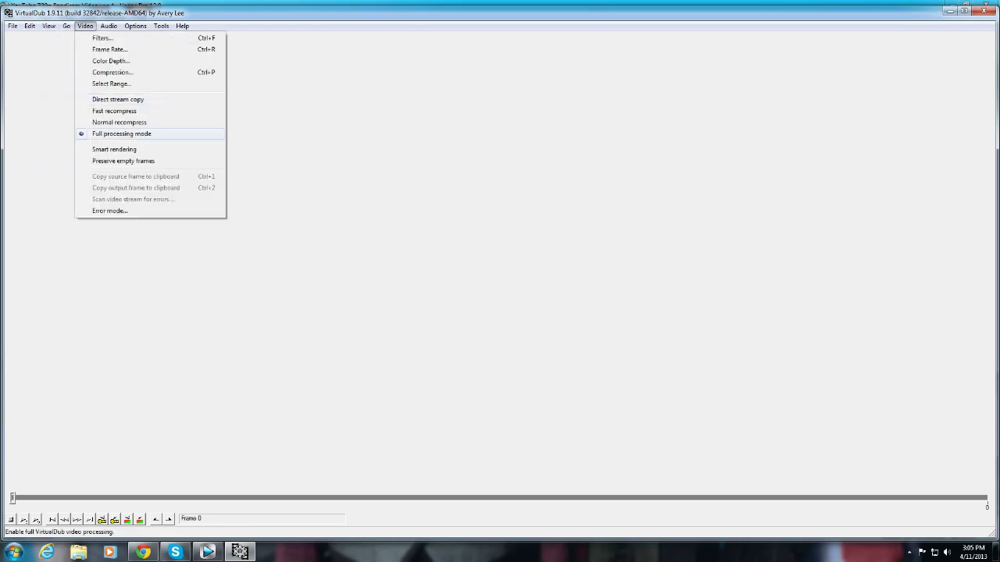
key(Right)
key(Down)
key(Down)
key(Down)
key(Right)
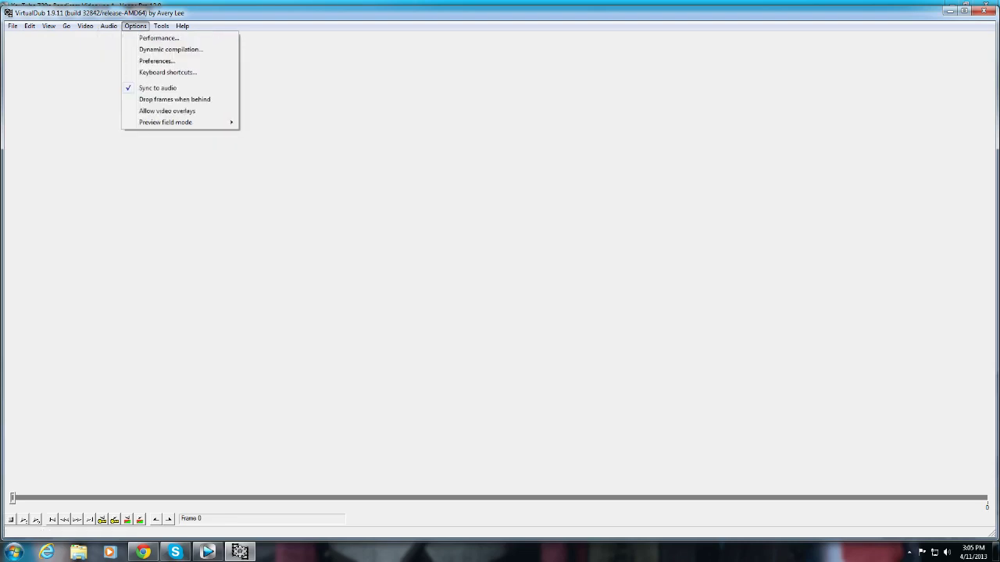
key(Left)
key(Left)
key(Right)
key(Down)
key(Down)
key(Down)
key(Down)
key(Down)
key(Left)
key(Left)
key(Right)
key(Down)
key(Down)
key(Down)
key(Down)
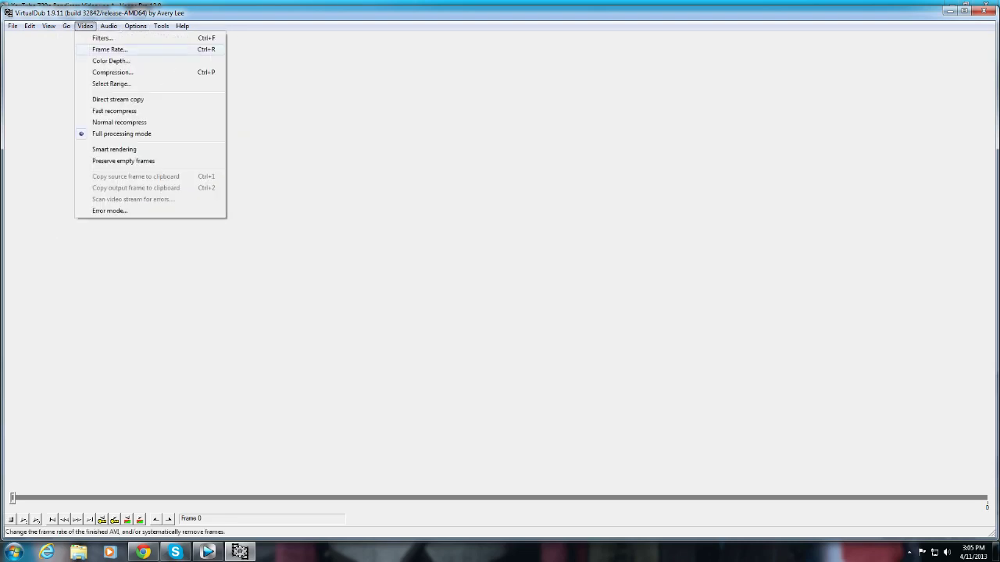
key(Left)
key(Left)
key(Left)
key(Left)
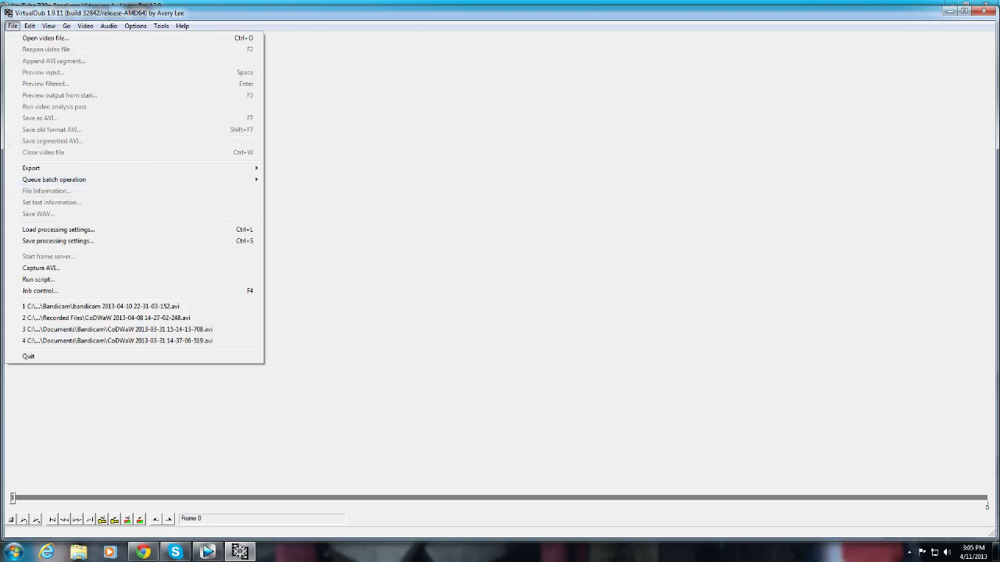
key(q)
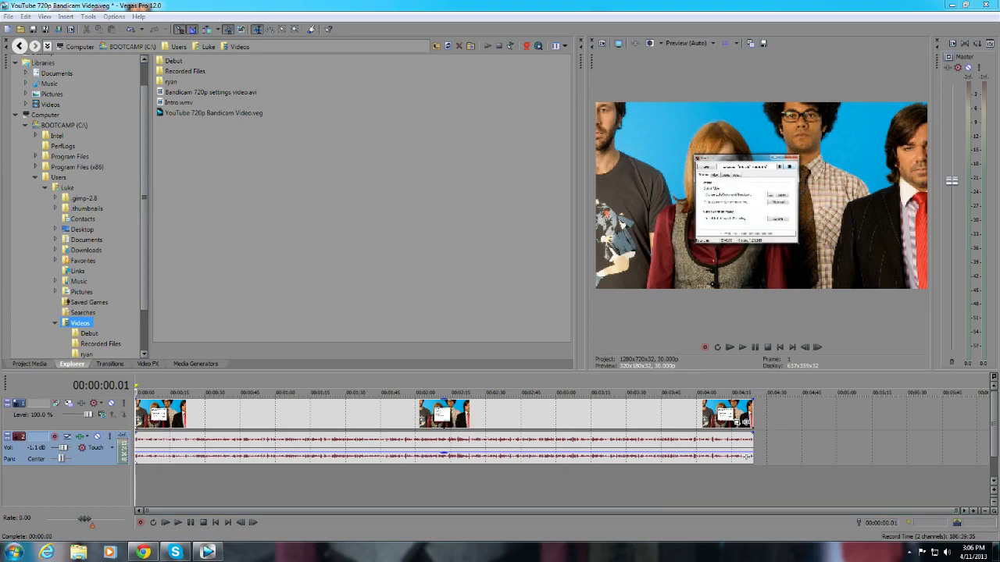
- Start a Render As export, list more than favorite templates, and choose Internet HD 720p under MainConcept AVC/AAC
click(8, 17)
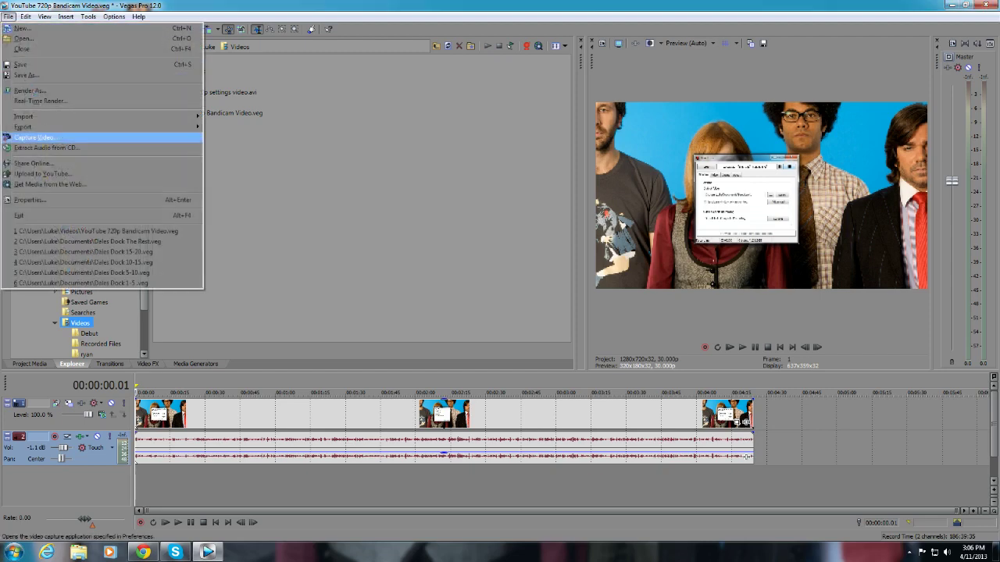
click(30, 91)
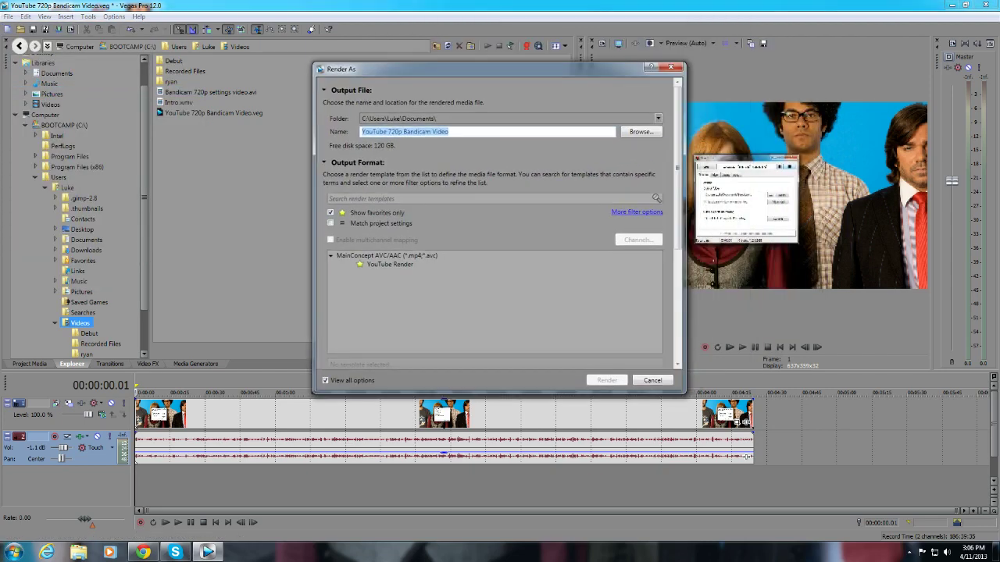
click(330, 213)
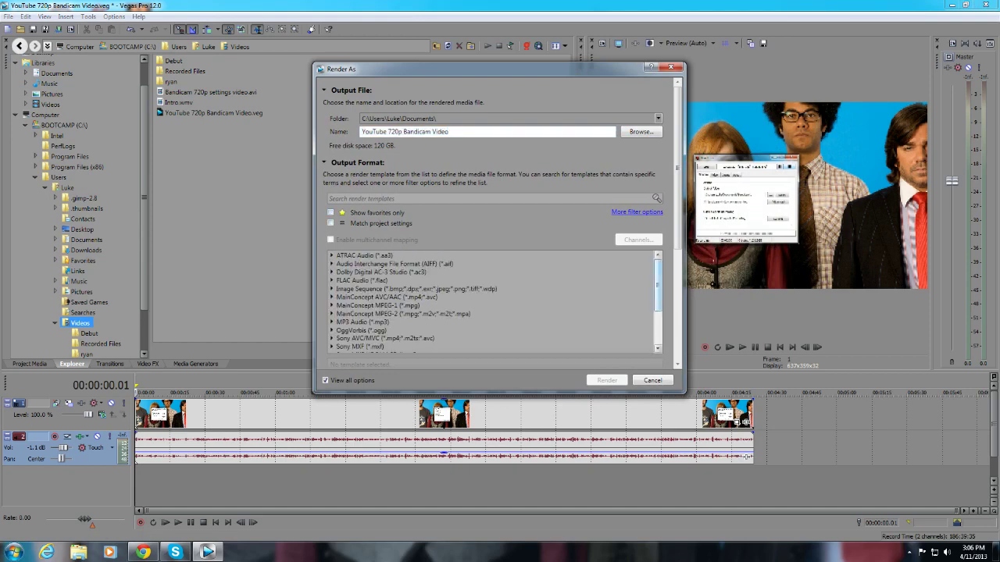
scroll(658, 285, down, 3)
scroll(658, 286, up, 3)
click(332, 298)
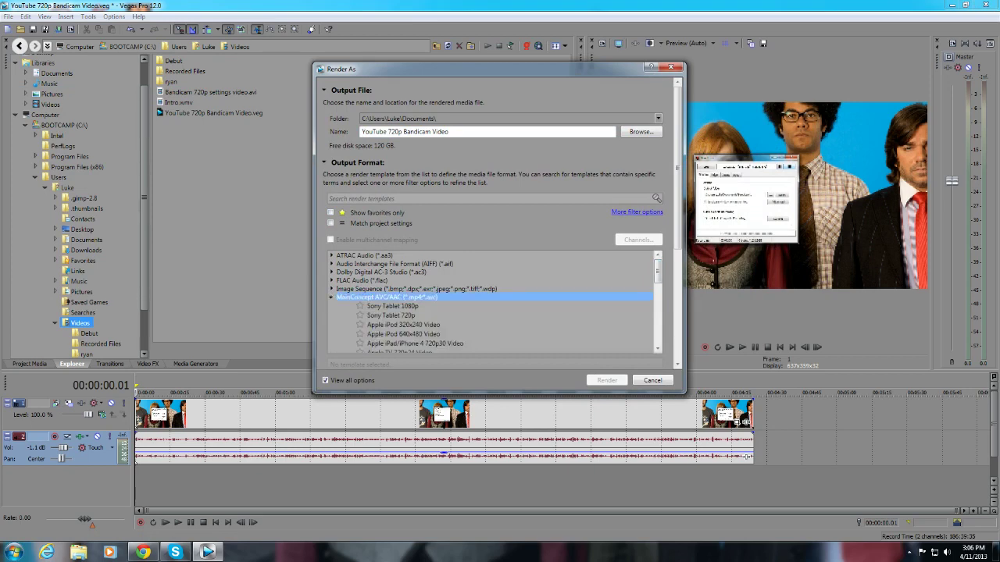
scroll(496, 303, down, 3)
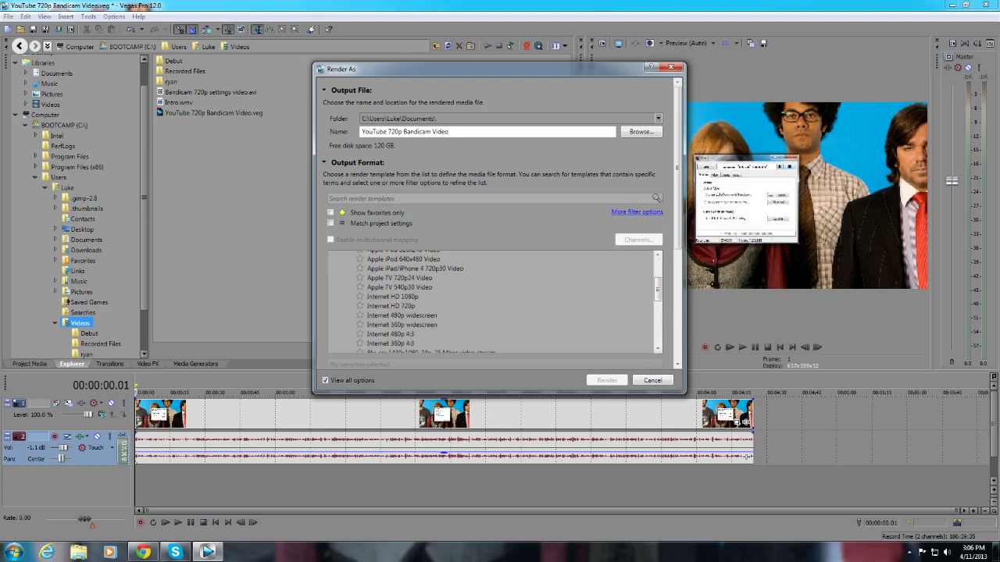
click(391, 306)
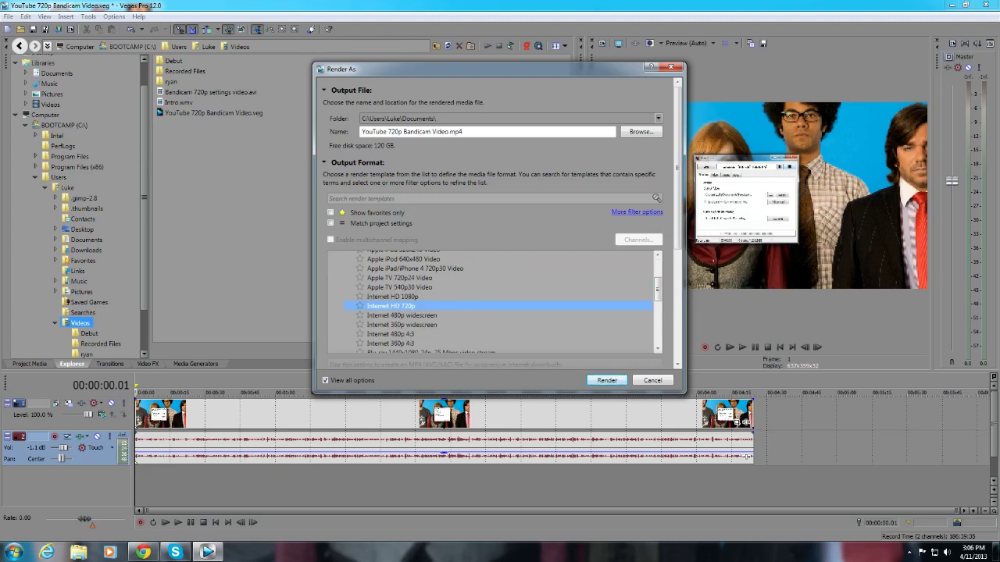
- Customize the Internet HD 720p template to allow source-adjusted frame size and use the High profile, and discard the changes
scroll(677, 234, down, 5)
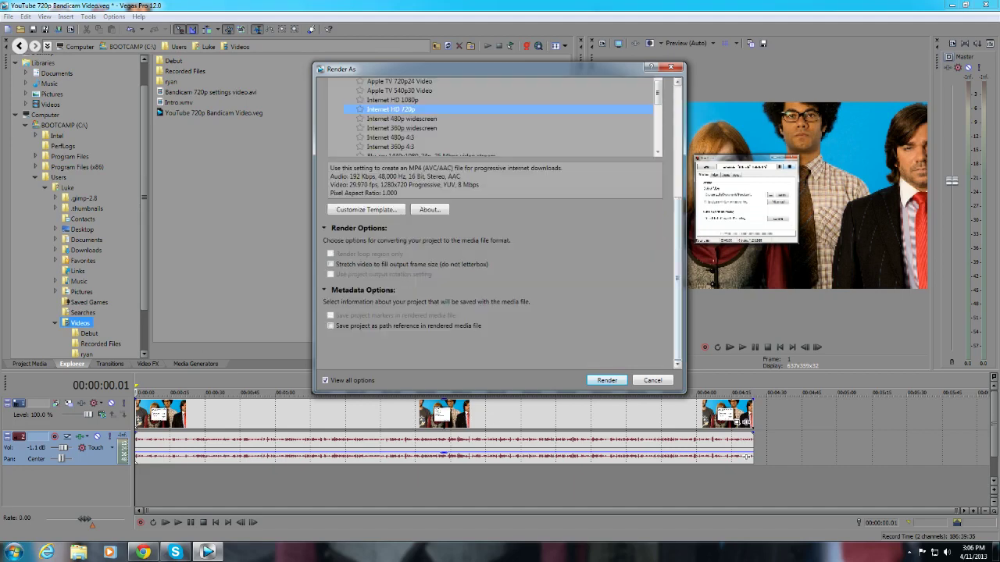
scroll(500, 235, up, 5)
scroll(500, 234, down, 2)
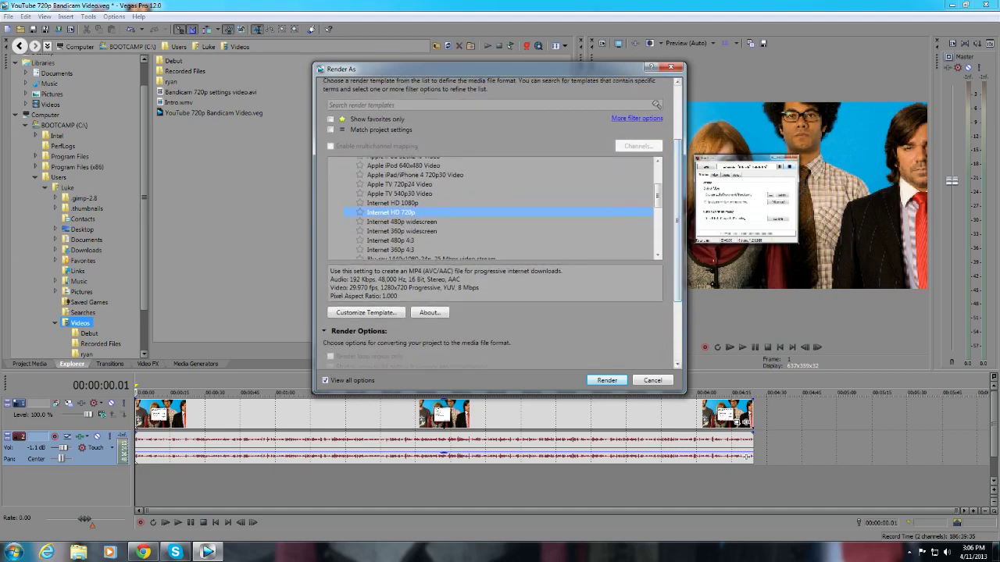
click(365, 312)
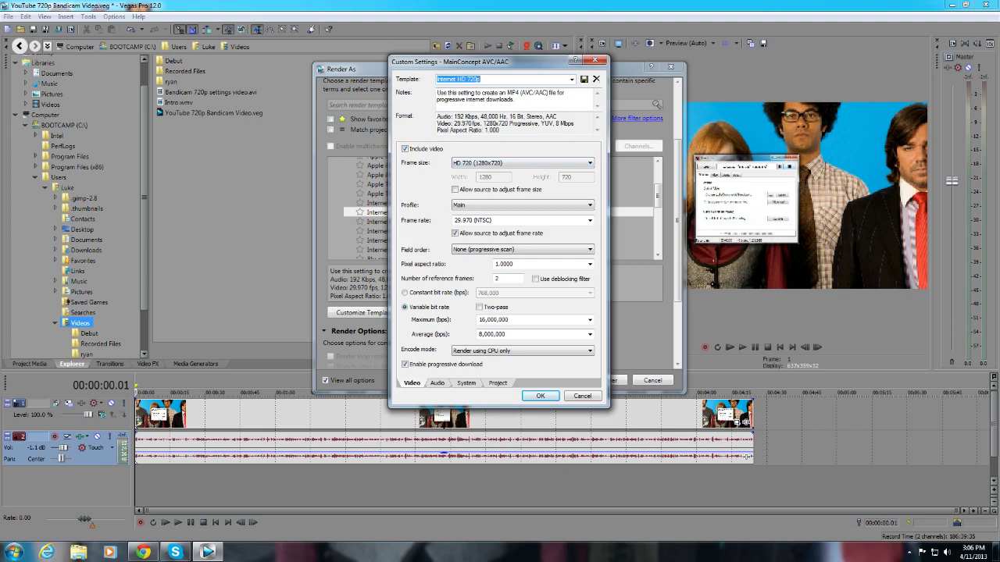
click(455, 189)
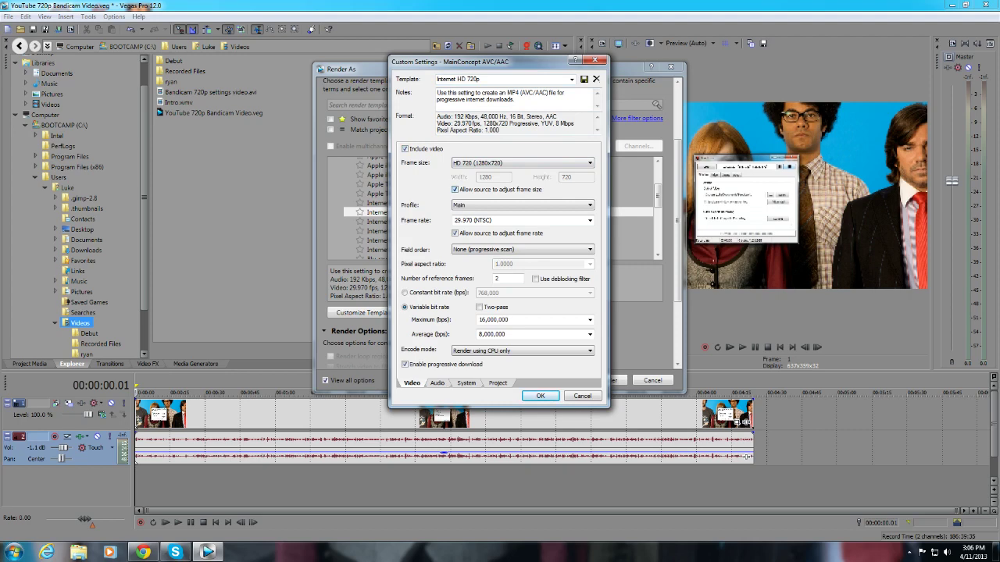
click(522, 206)
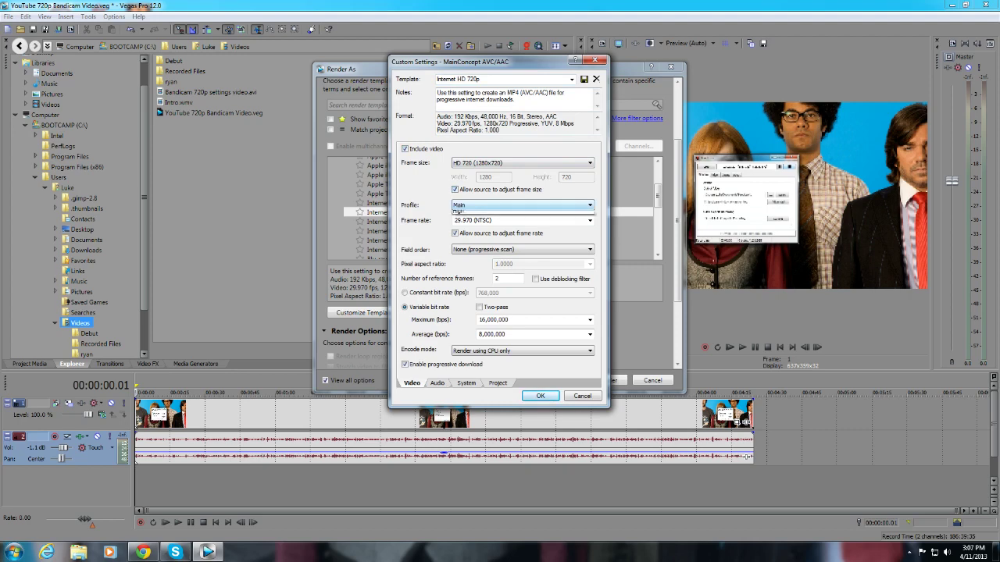
click(468, 228)
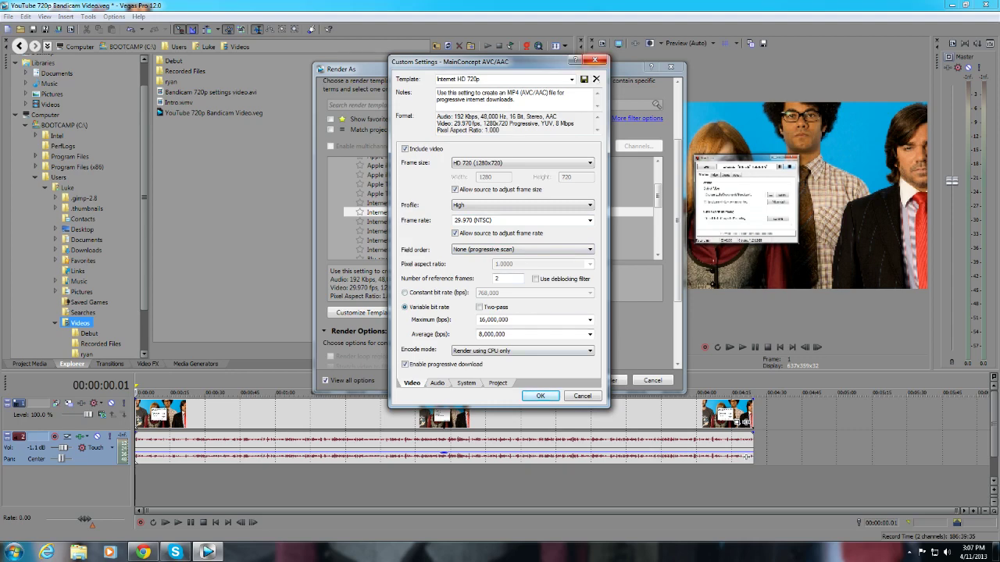
click(595, 60)
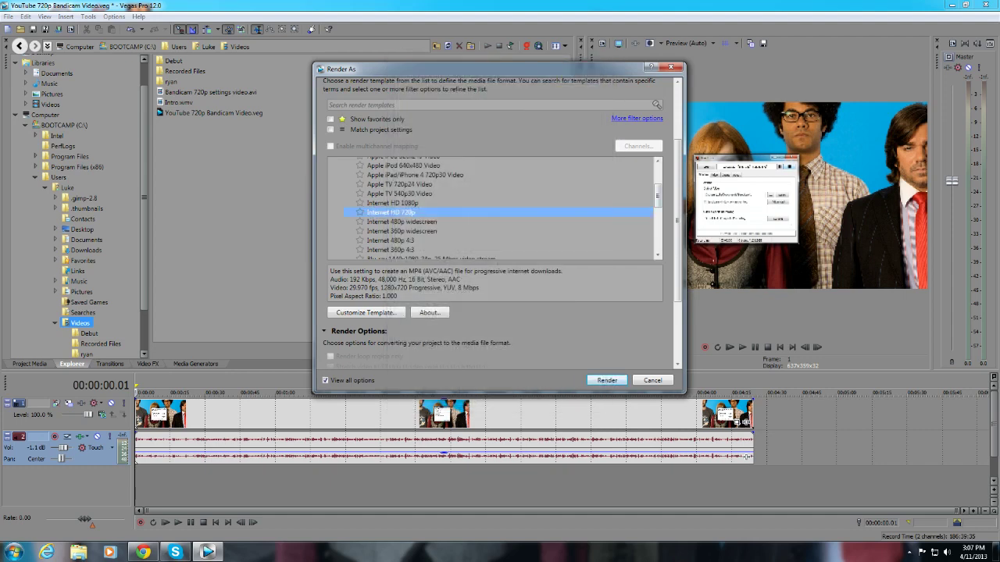
- List only favorite render templates, choose YouTube Render under MainConcept AVC/AAC, and open its custom settings
click(329, 119)
click(390, 170)
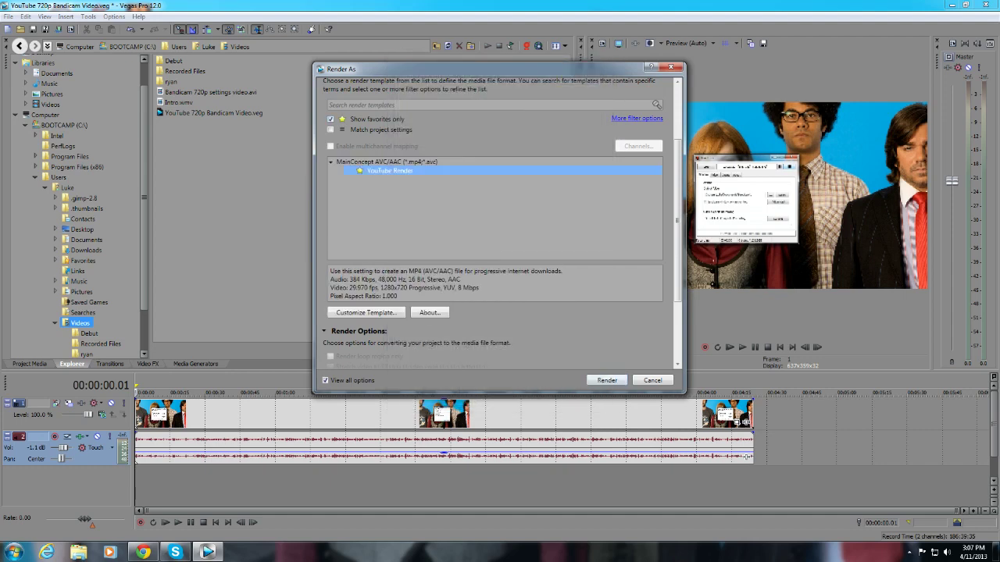
click(364, 313)
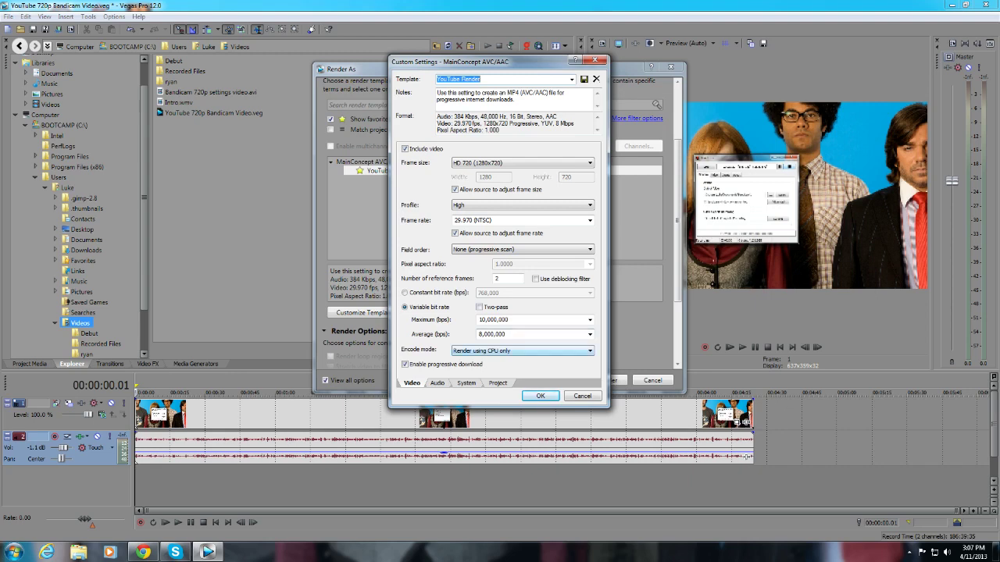
- Review the encode mode choices in the template's video settings, keeping Render using CPU only
click(523, 351)
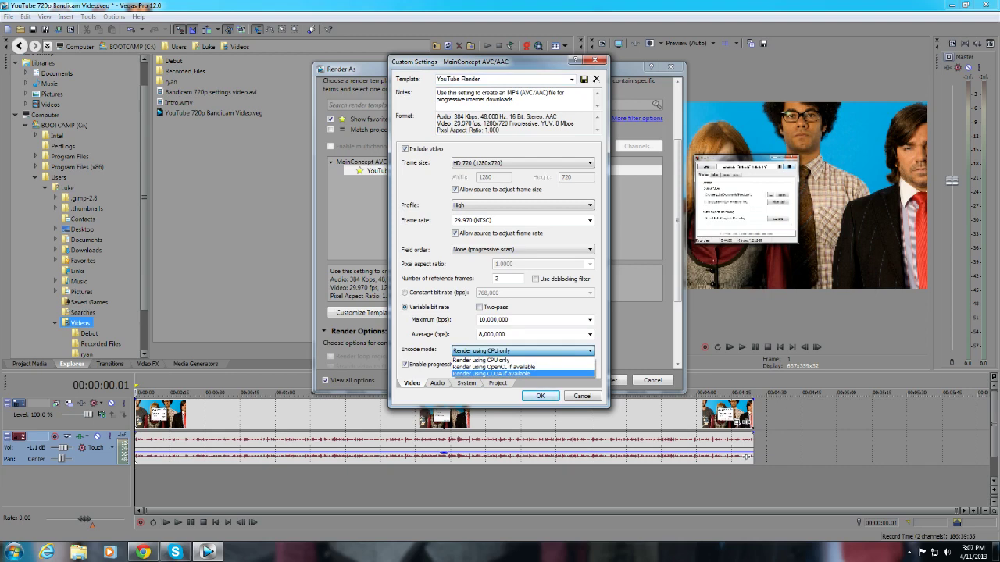
click(500, 360)
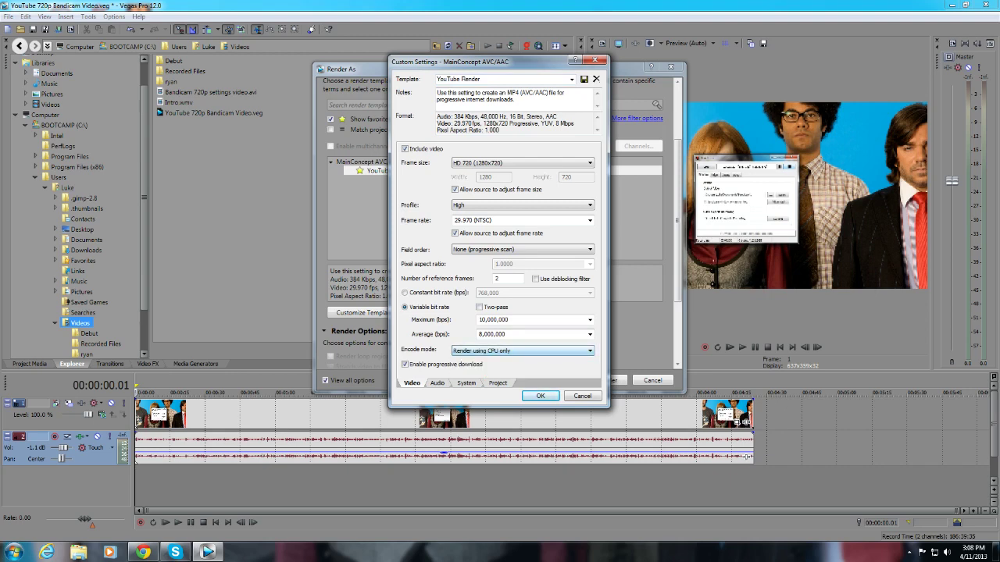
click(523, 350)
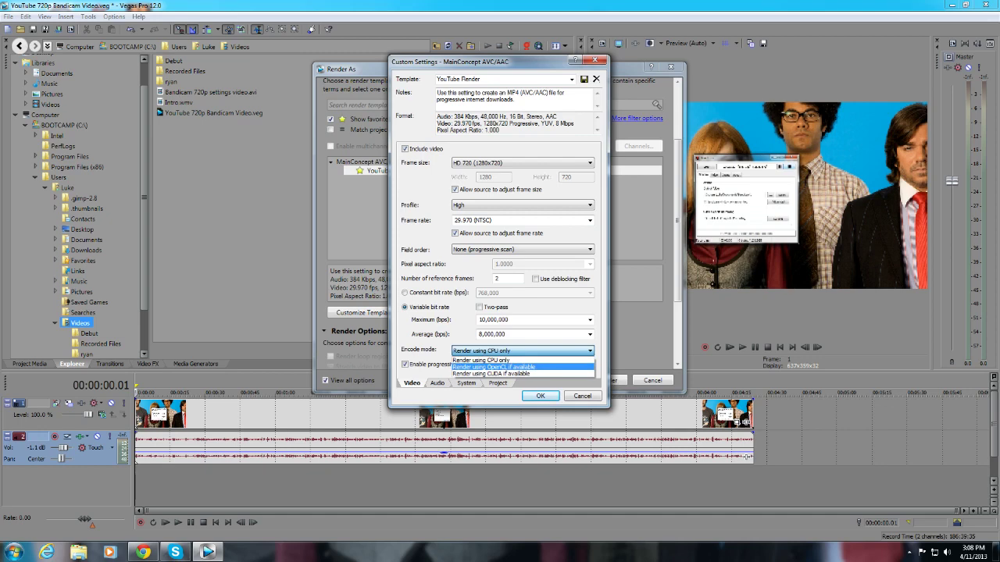
click(500, 360)
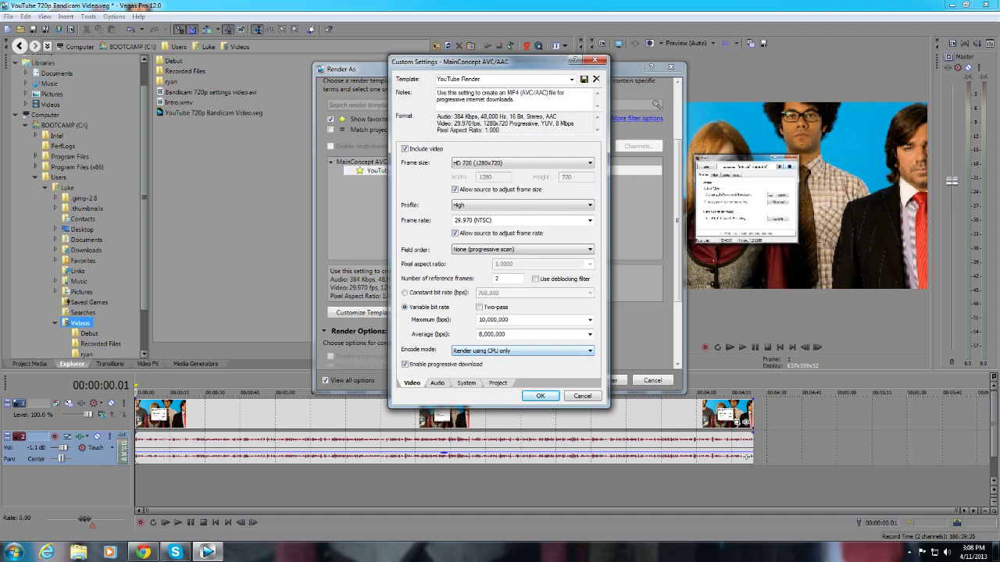
- Run the GPU availability check in the template's system settings and return to the video settings
click(437, 383)
click(467, 384)
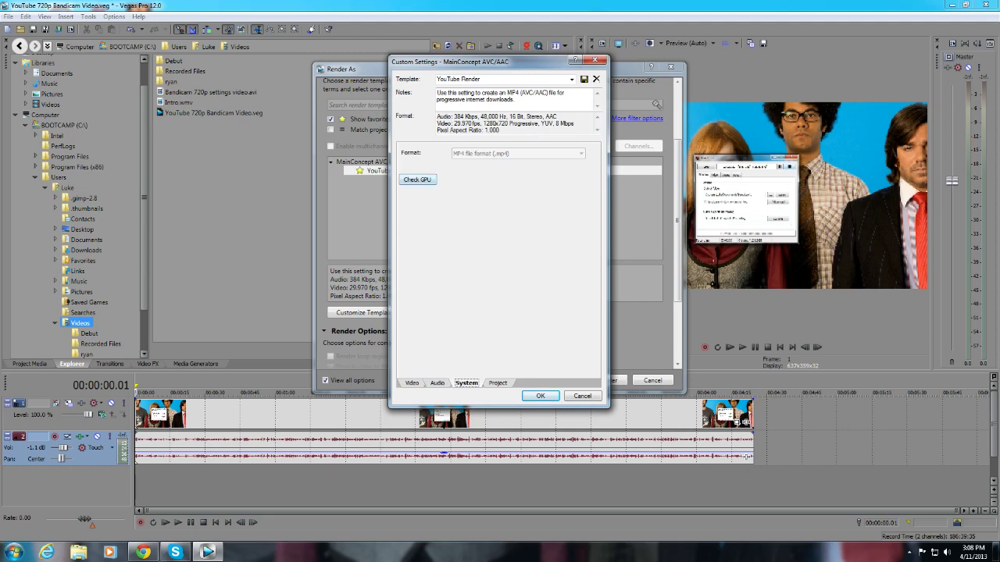
click(417, 180)
click(412, 383)
click(467, 383)
click(417, 180)
click(412, 384)
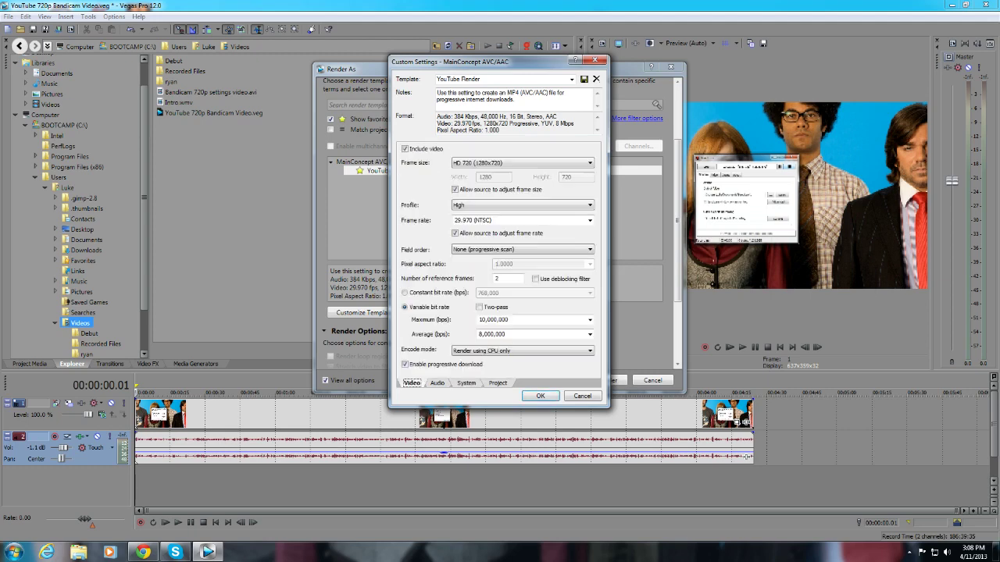
- Try the OpenCL and CUDA encode modes, consulting the GPU check in the system settings for each
click(522, 351)
click(521, 367)
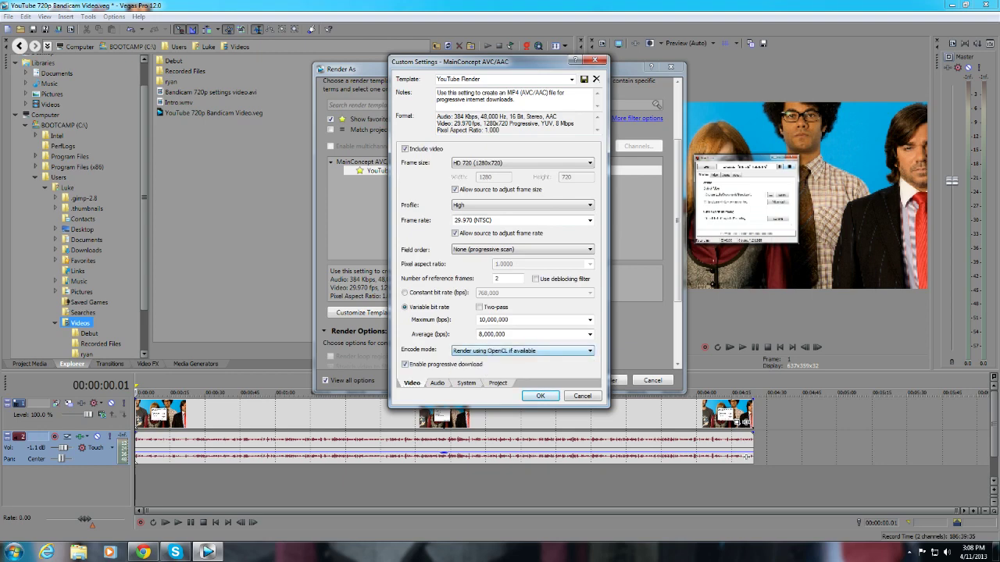
click(467, 383)
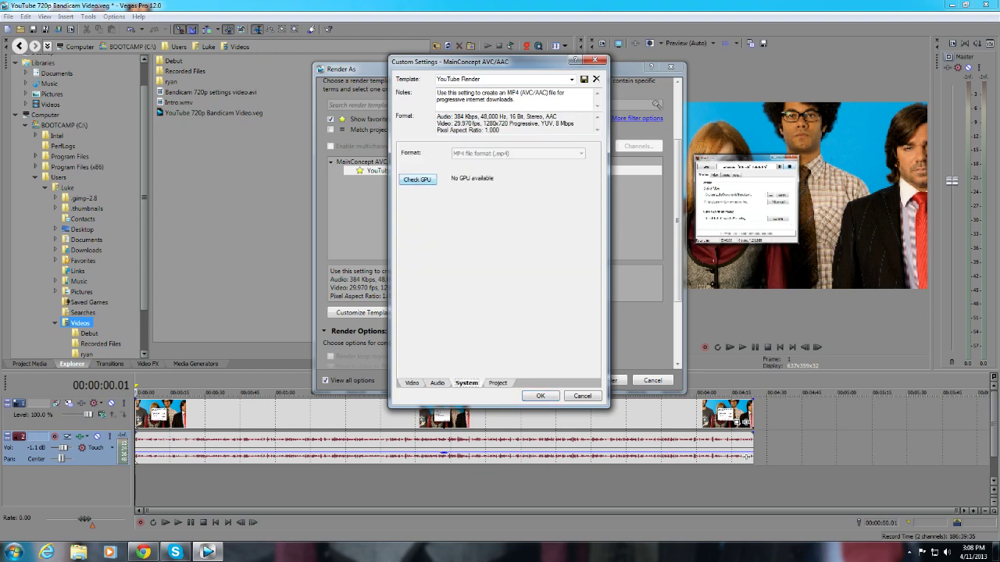
click(412, 382)
click(521, 351)
click(522, 361)
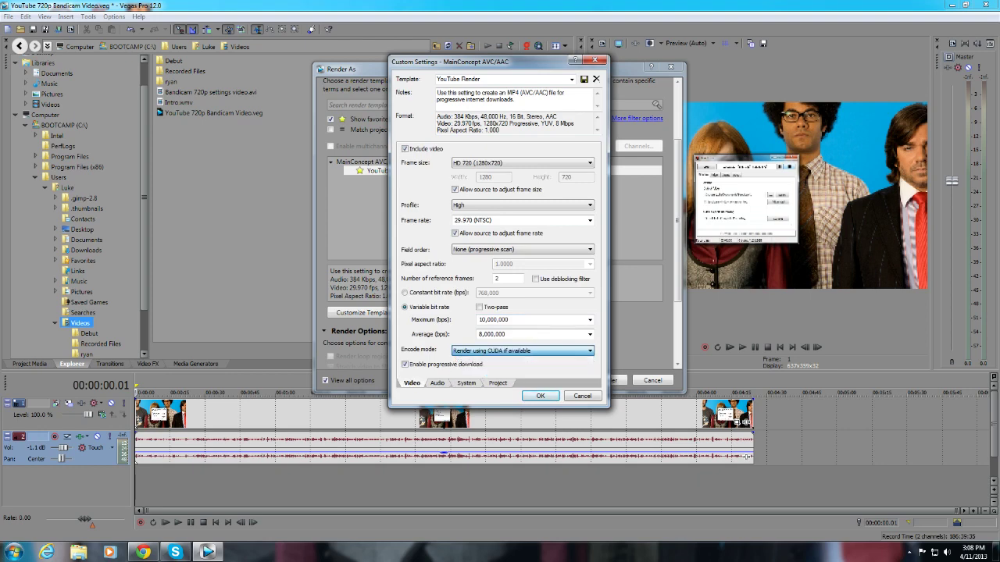
click(467, 383)
click(416, 179)
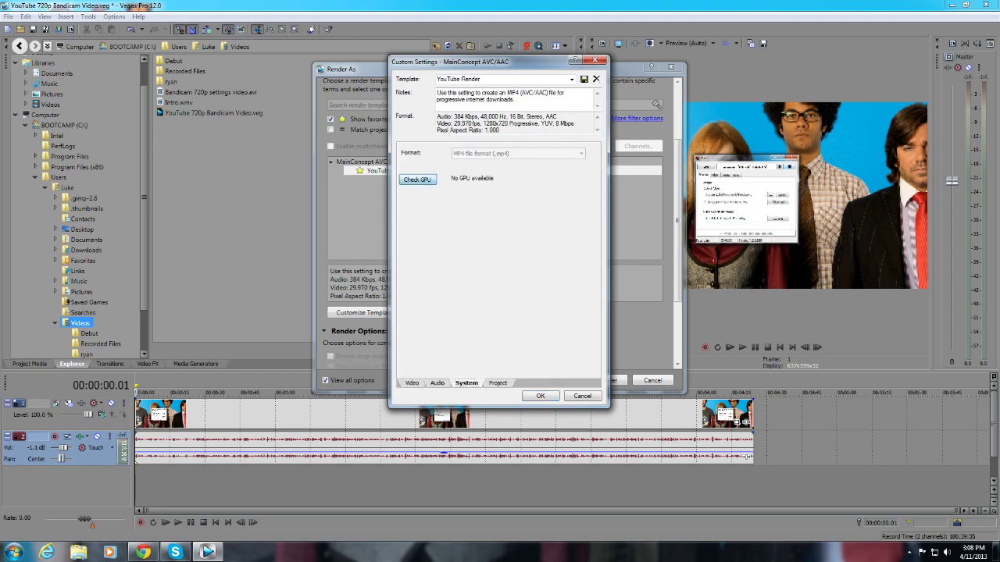
- Set the template's encode mode to Render using CPU only
click(412, 382)
click(522, 351)
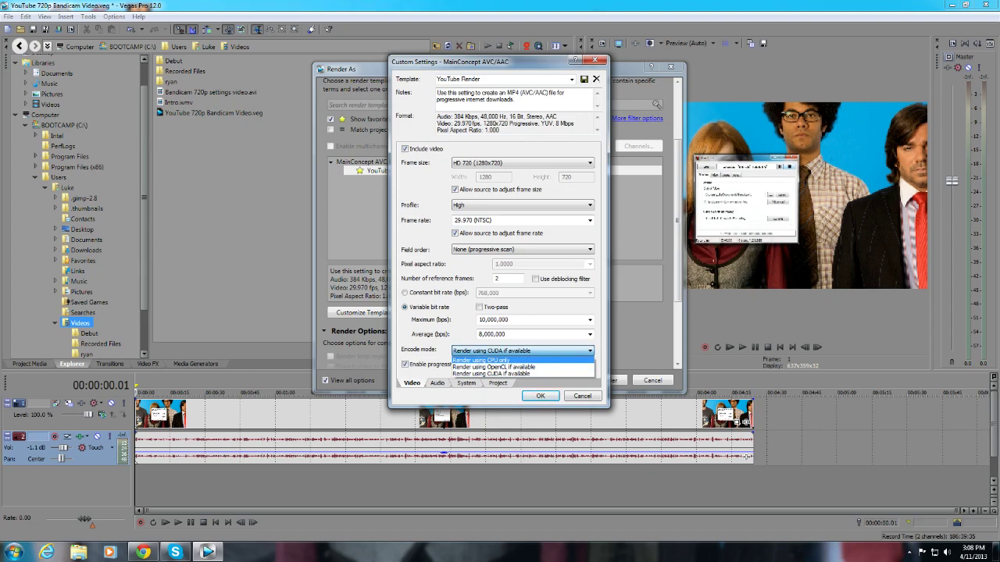
key(Escape)
key(alt+Down)
key(Up)
key(Up)
key(Return)
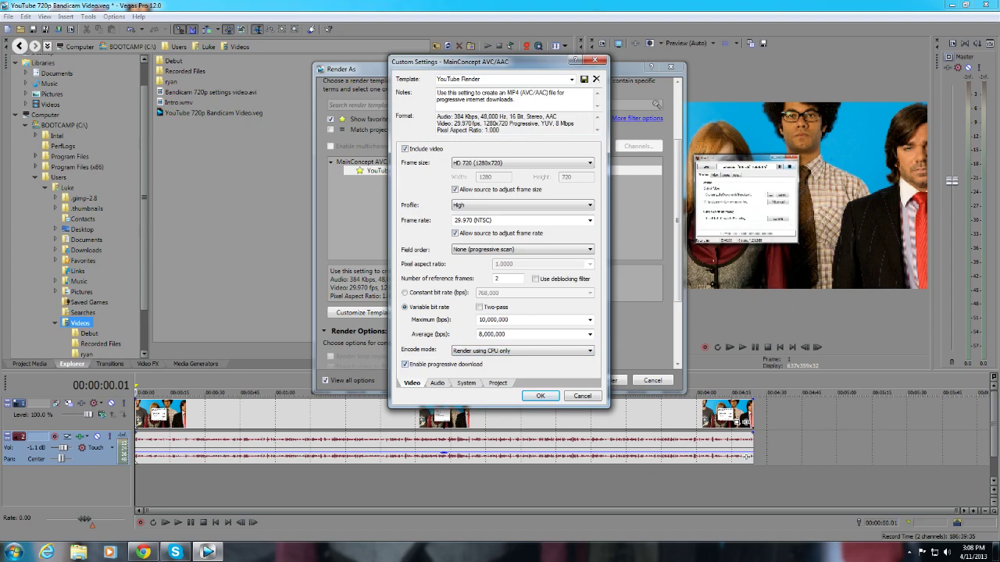
- Review the template's audio bit rate choices and its video rendering quality choices, leaving both as they are
key(ctrl+Tab)
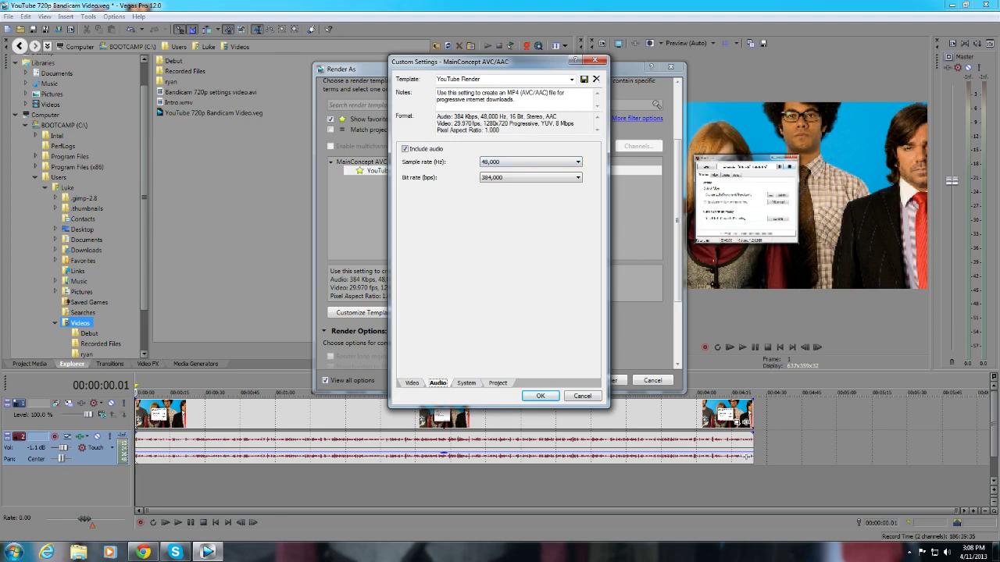
click(532, 177)
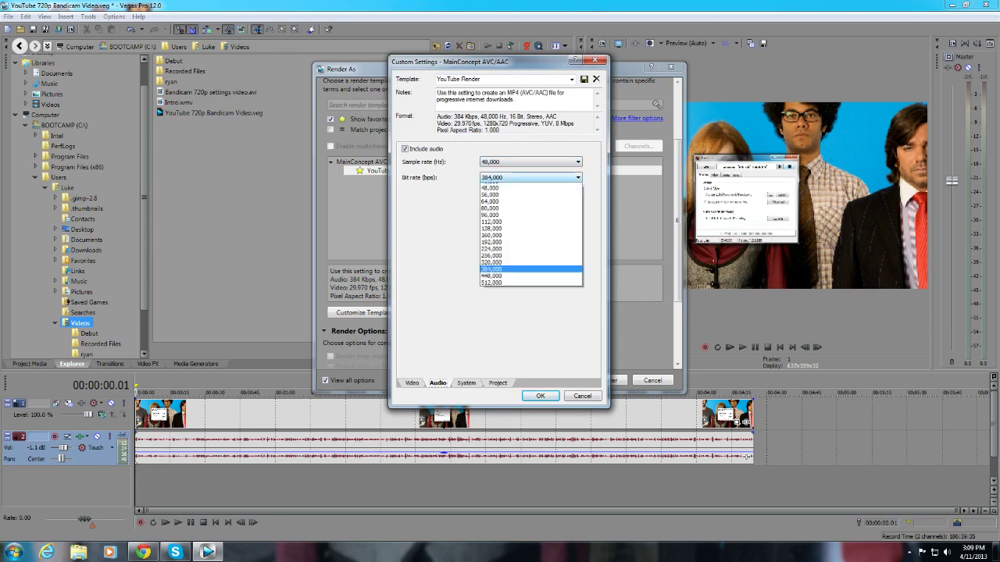
click(515, 349)
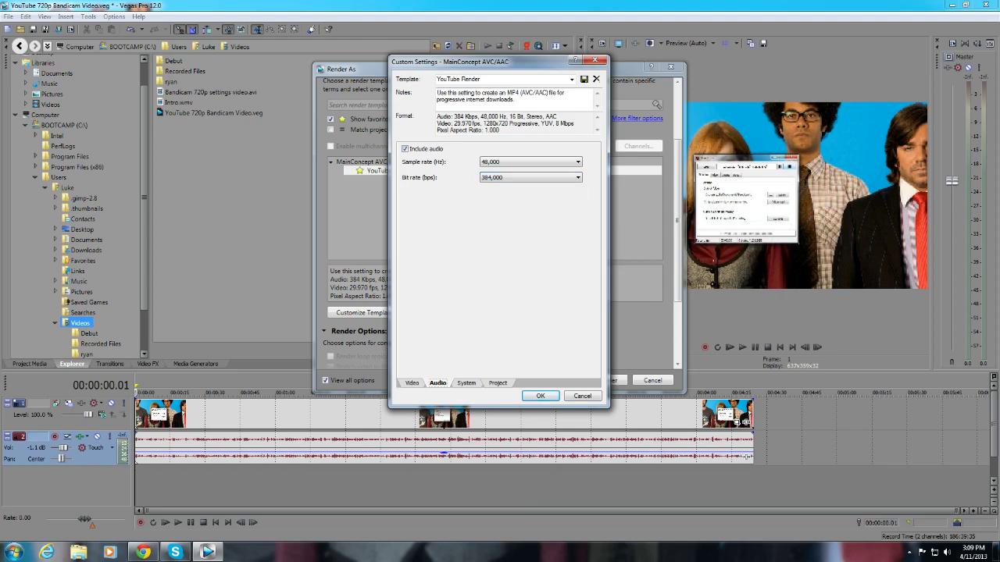
click(467, 382)
click(497, 383)
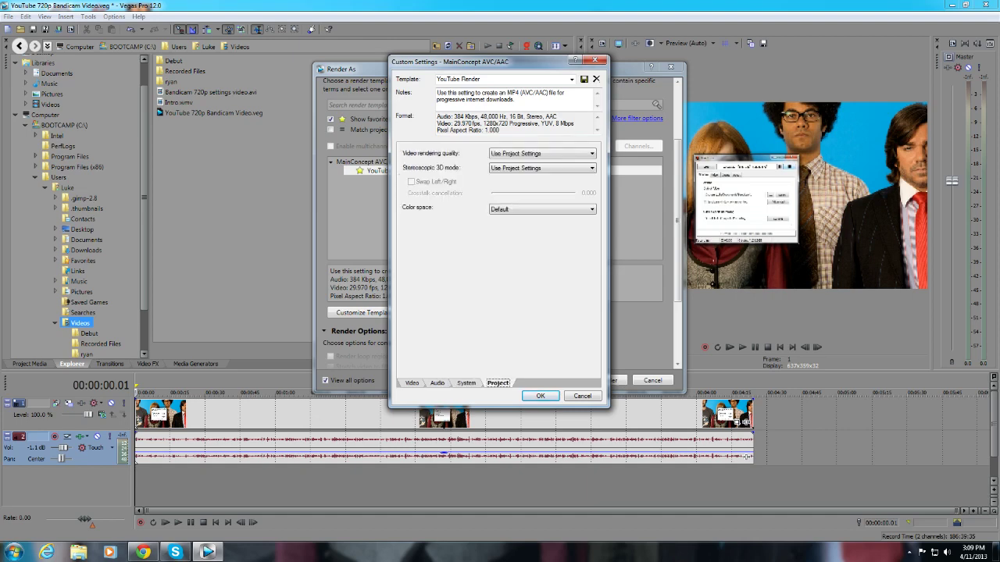
click(542, 153)
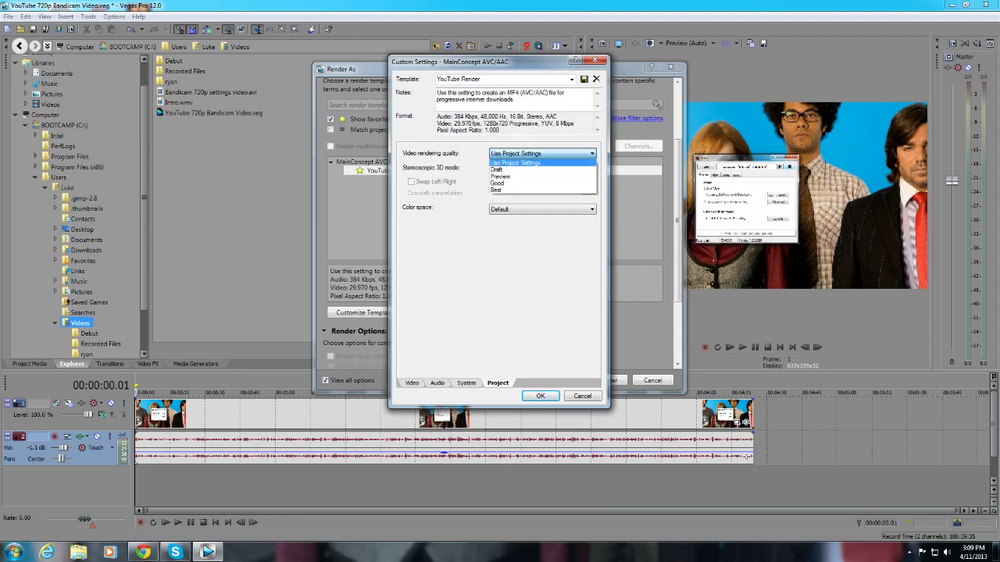
key(Escape)
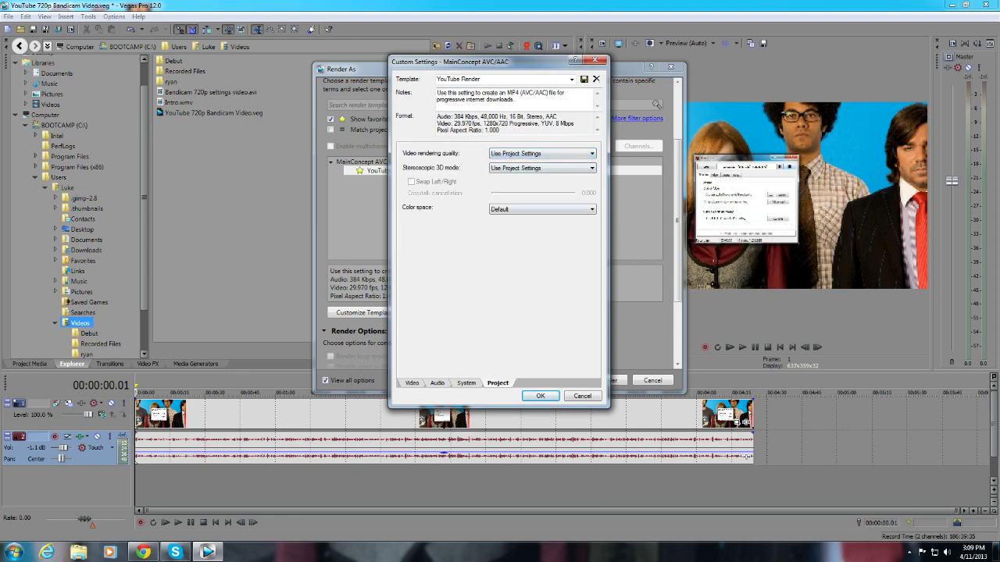
- Go through the YouTube Render template's name and its video, audio, system and project settings, and accept the custom settings
key(ctrl+Tab)
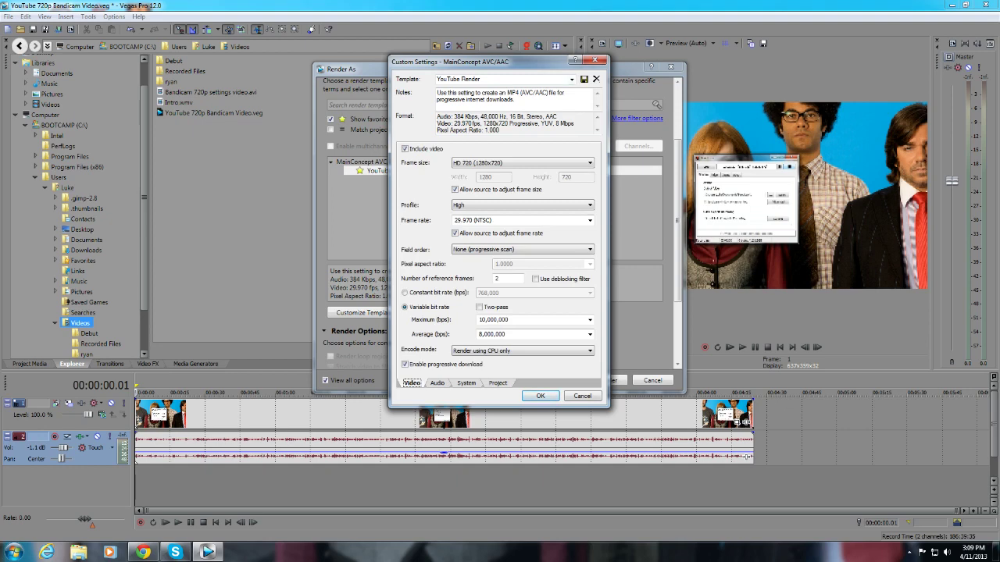
drag(483, 79, 436, 78)
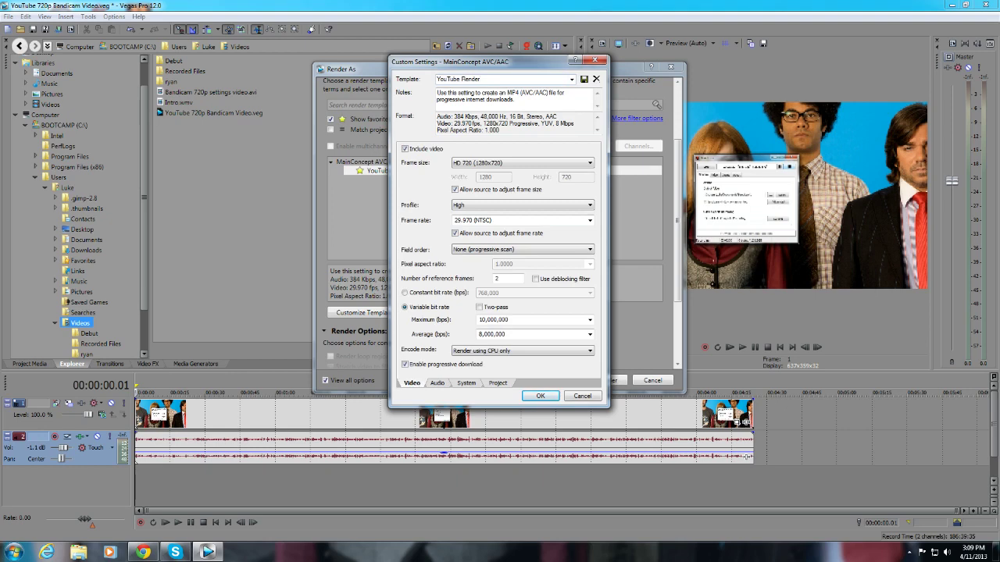
key(shift+Home)
click(437, 384)
click(467, 384)
click(498, 384)
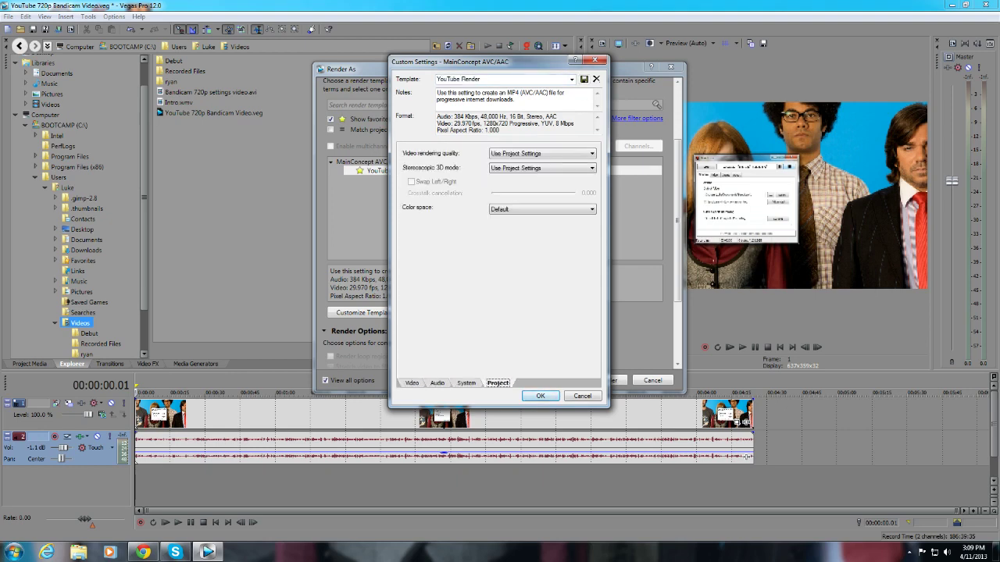
key(Return)
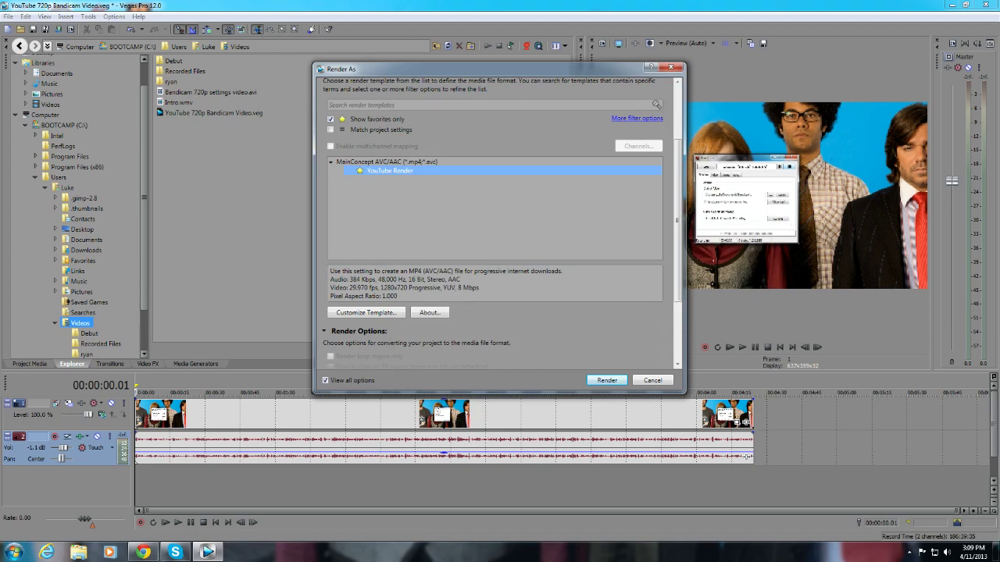
- Check the render options and output file details, and render the project to YouTube 720p Bandicam Video.mp4
scroll(500, 219, down, 3)
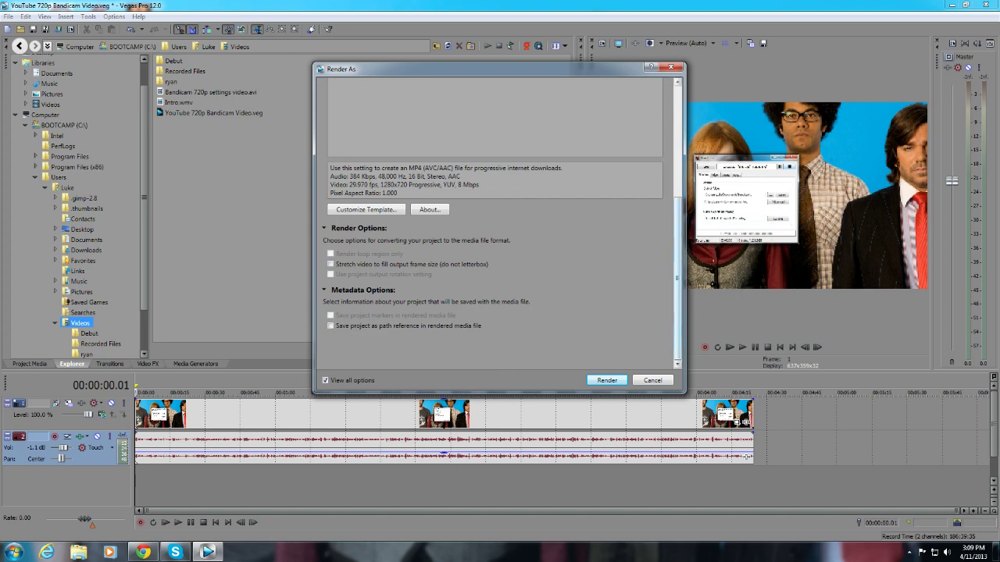
scroll(500, 219, up, 5)
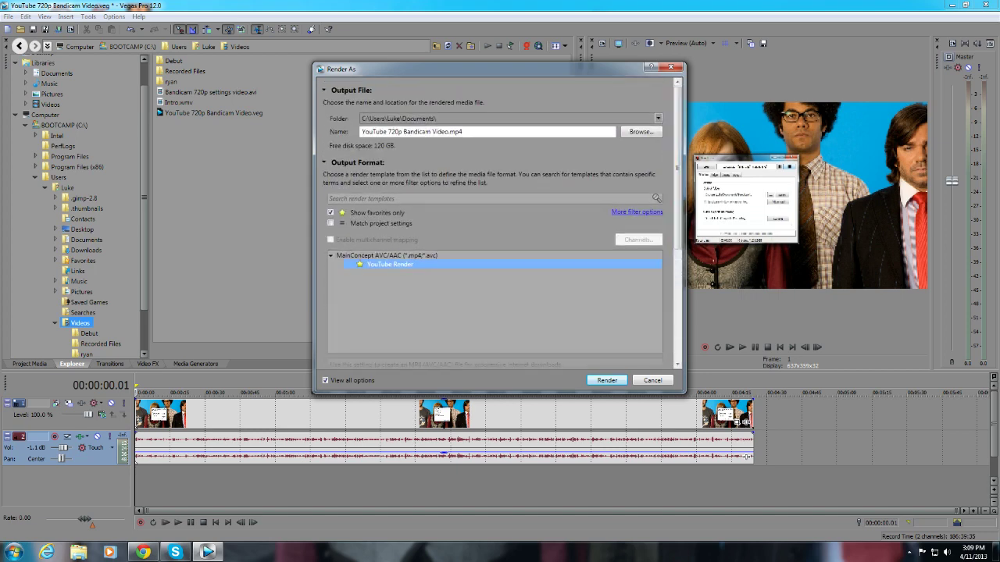
key(Return)
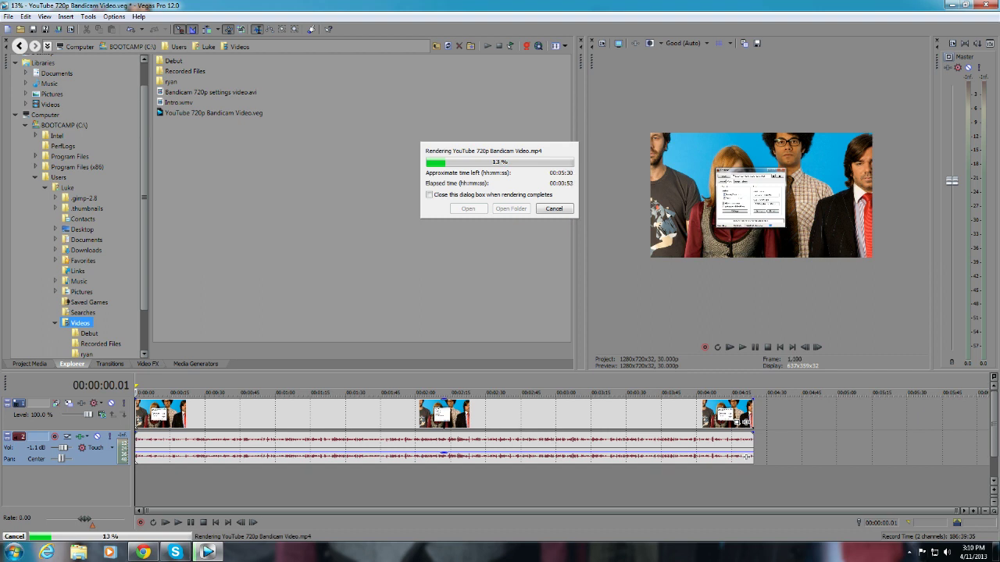
- Bring up Bandicam from the hidden background programs, look at its window, and return to Vegas Pro
click(910, 552)
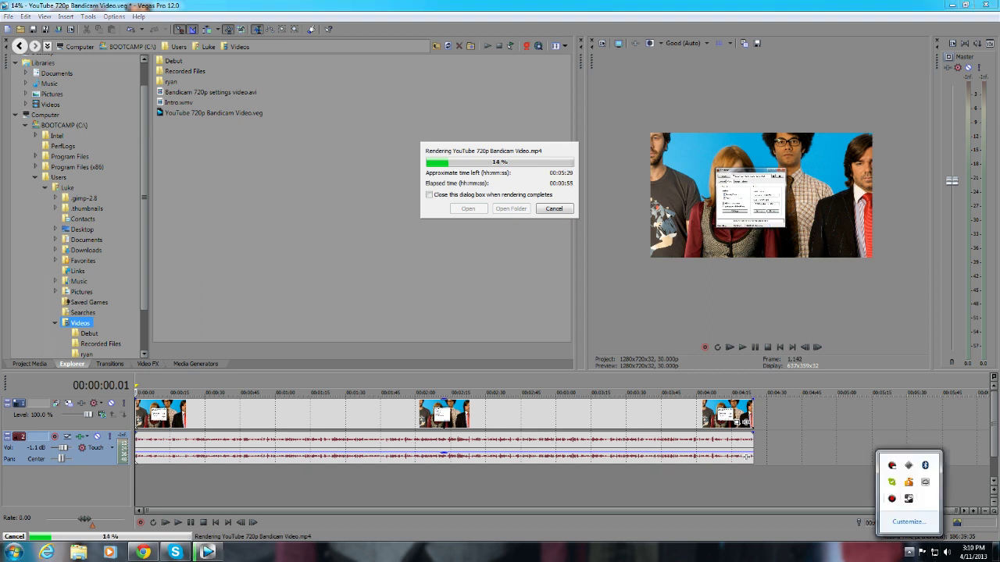
click(892, 498)
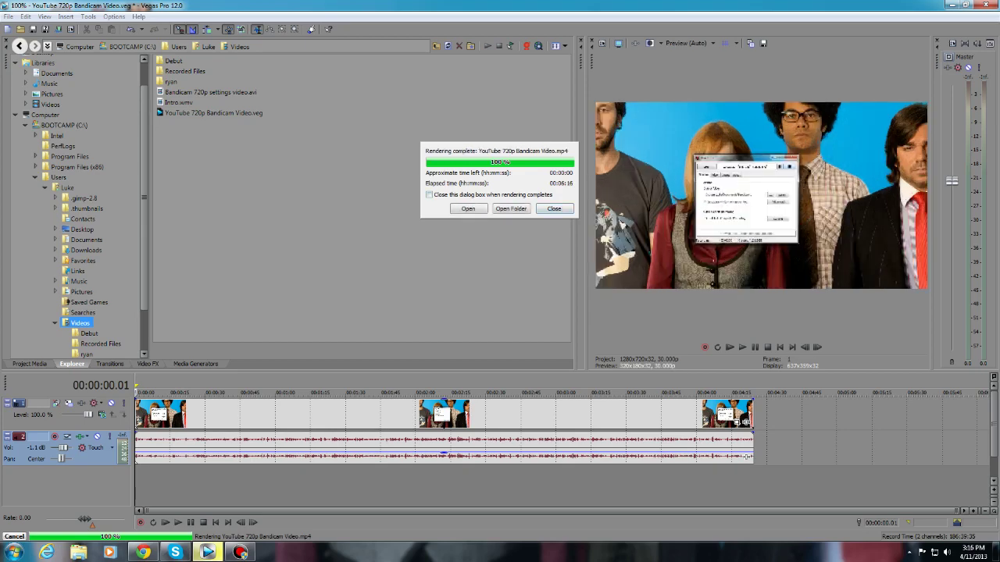
click(207, 553)
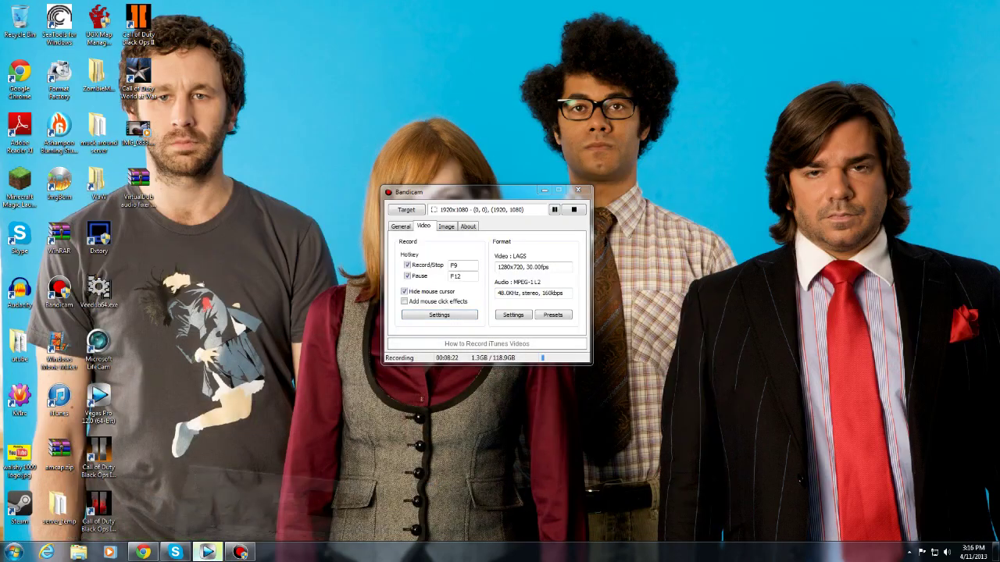
click(208, 553)
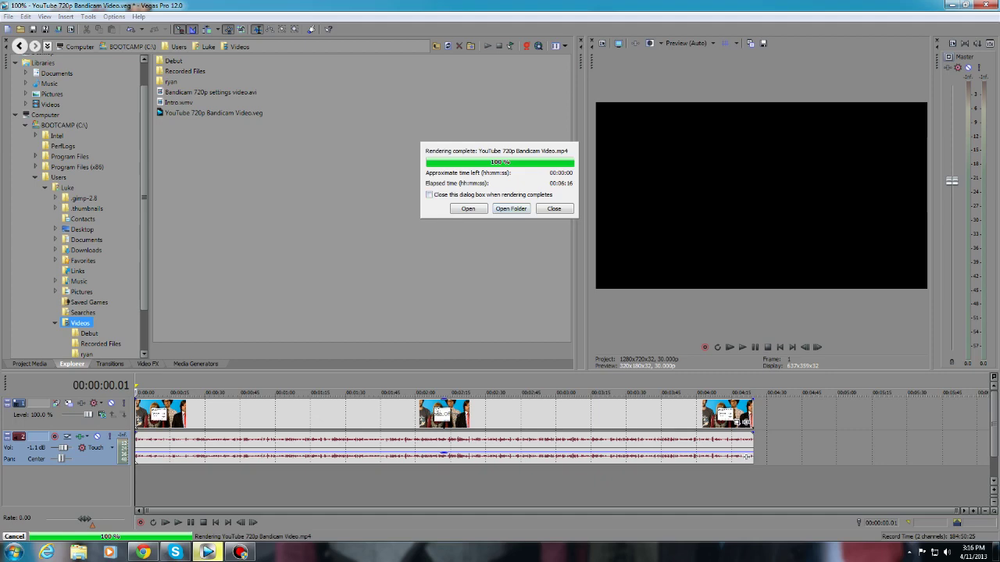
- Open the folder containing the rendered YouTube 720p Bandicam Video.mp4 and reposition the folder window
click(511, 209)
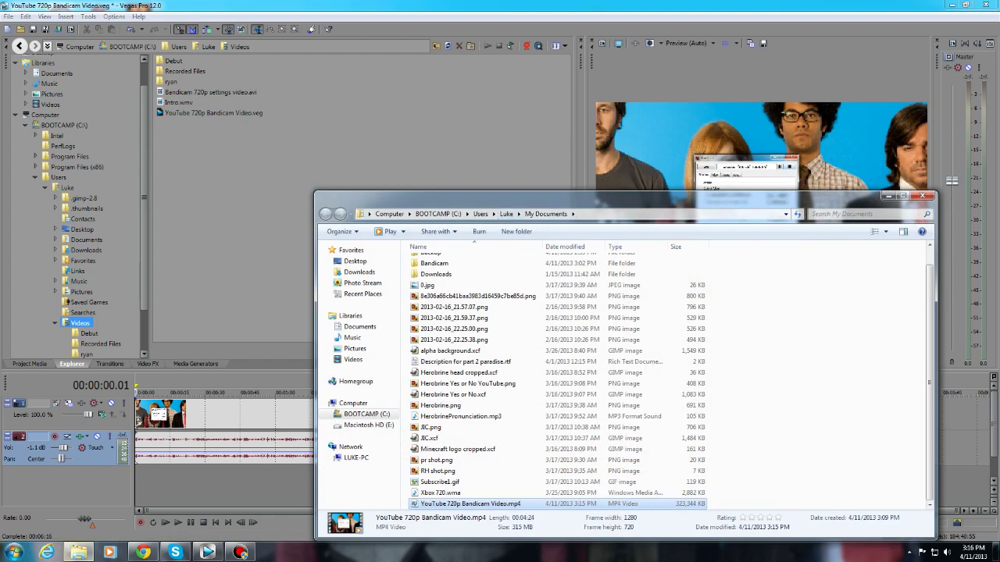
drag(539, 197, 441, 150)
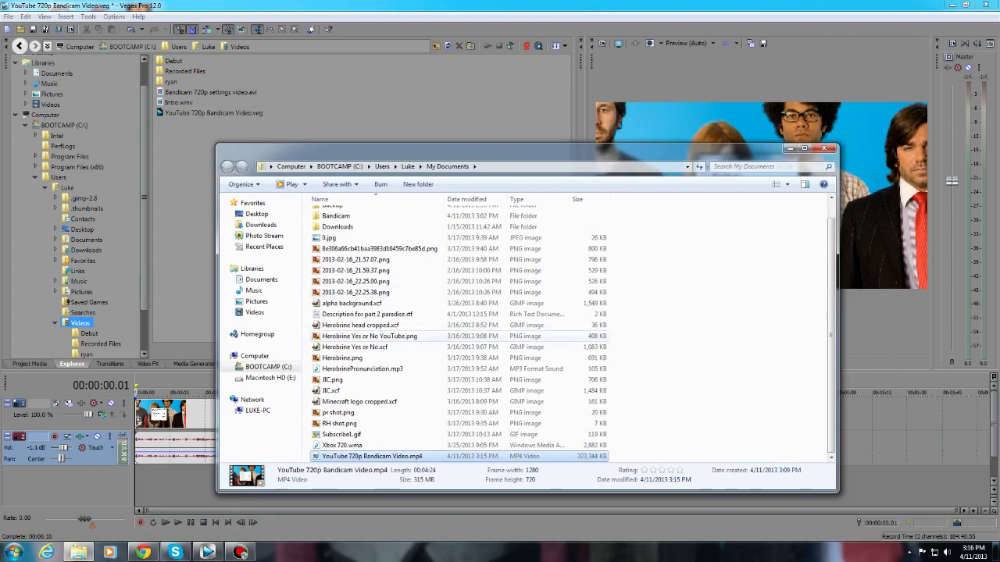